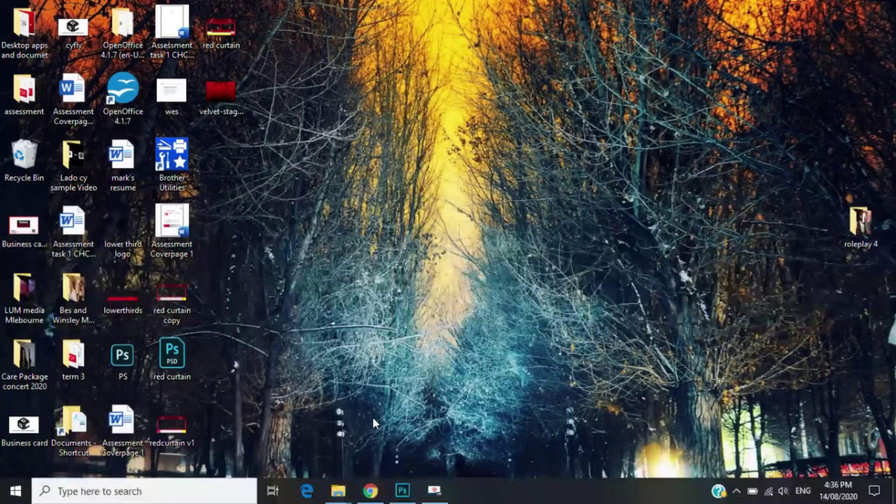
Step: Switch to Chrome and load google.com in a new tab
click(368, 486)
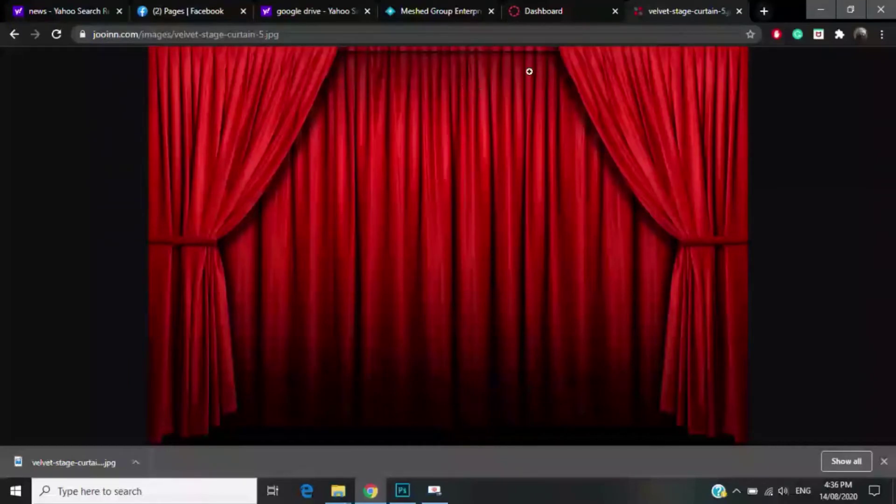
click(479, 35)
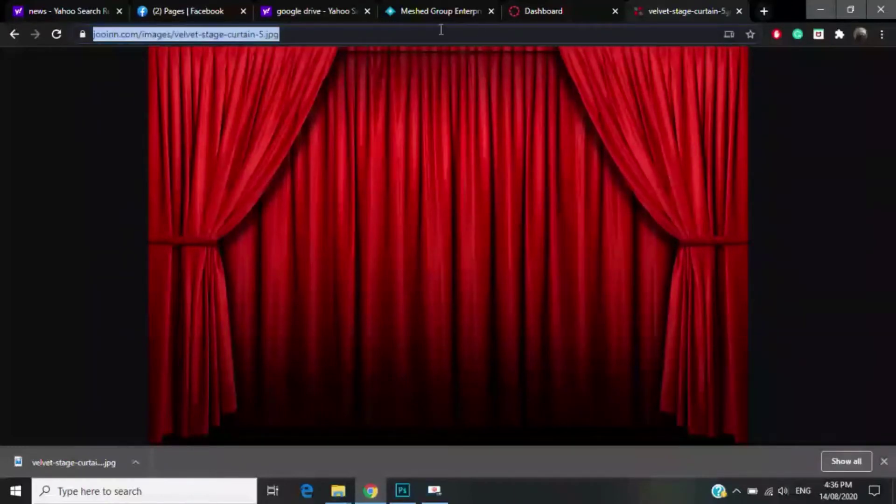
click(764, 11)
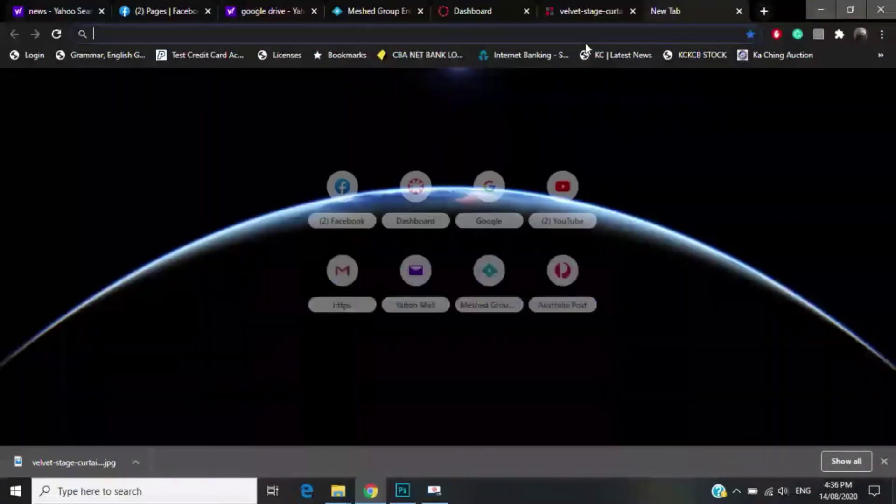
text(google.com)
key(Return)
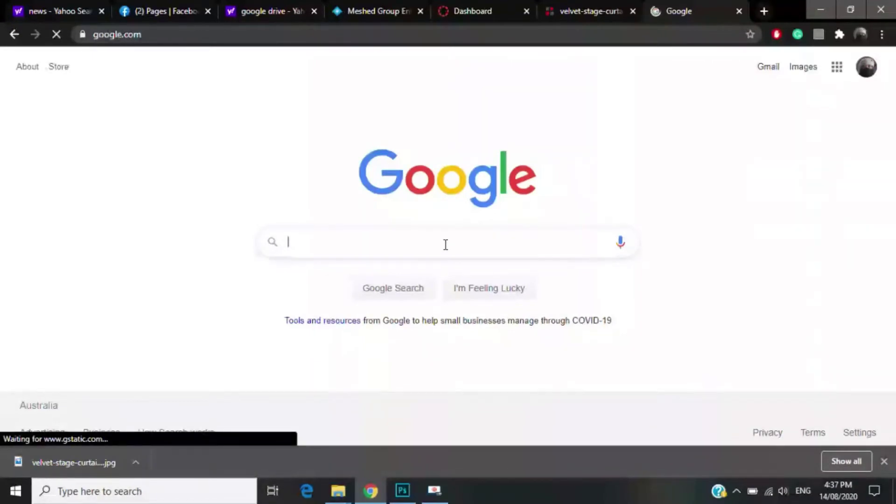
Step: Search Google Images for "red curtain", look through the curtain pictures, and minimize the browser
text(red)
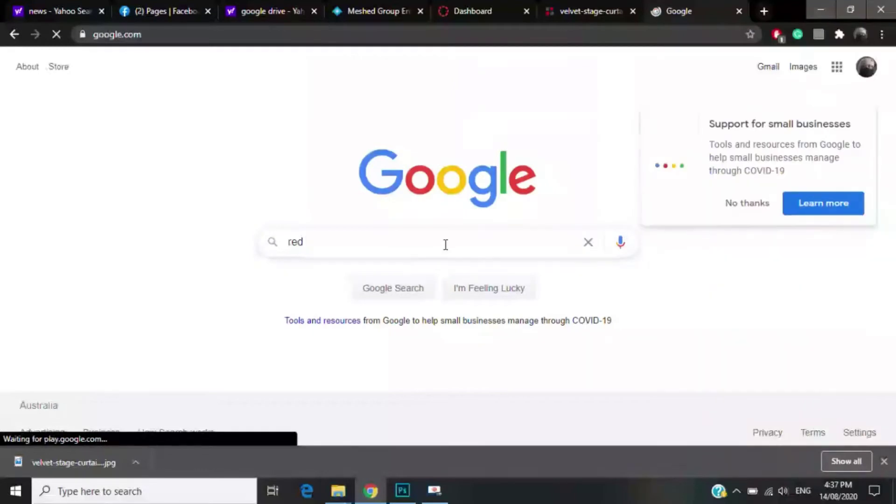
text( curtain)
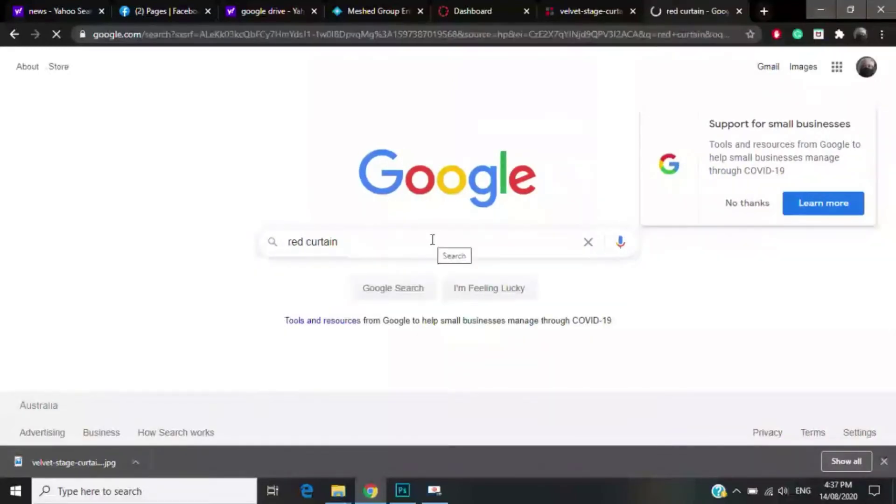
click(191, 117)
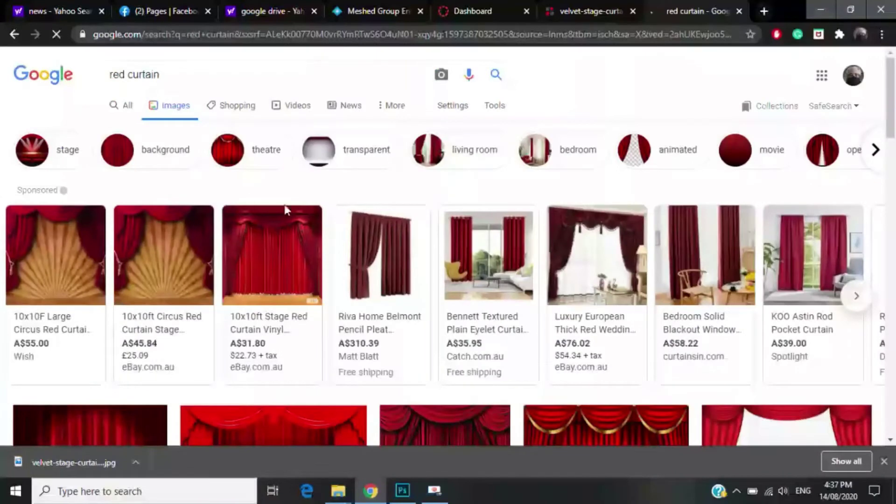
scroll(256, 242, down, 2)
scroll(255, 242, down, 4)
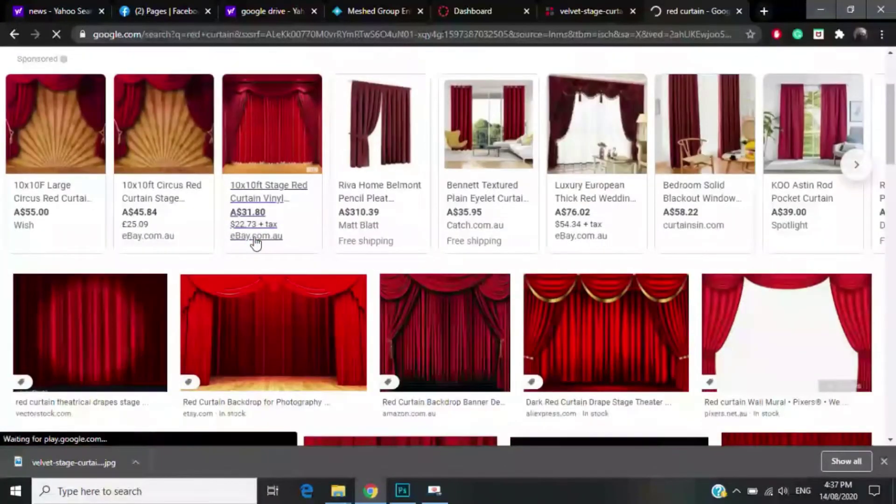
scroll(253, 243, up, 5)
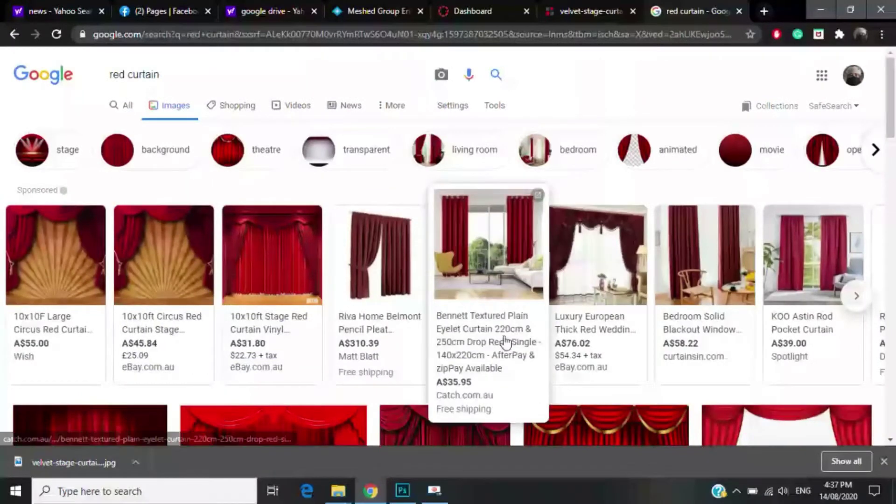
scroll(416, 320, down, 5)
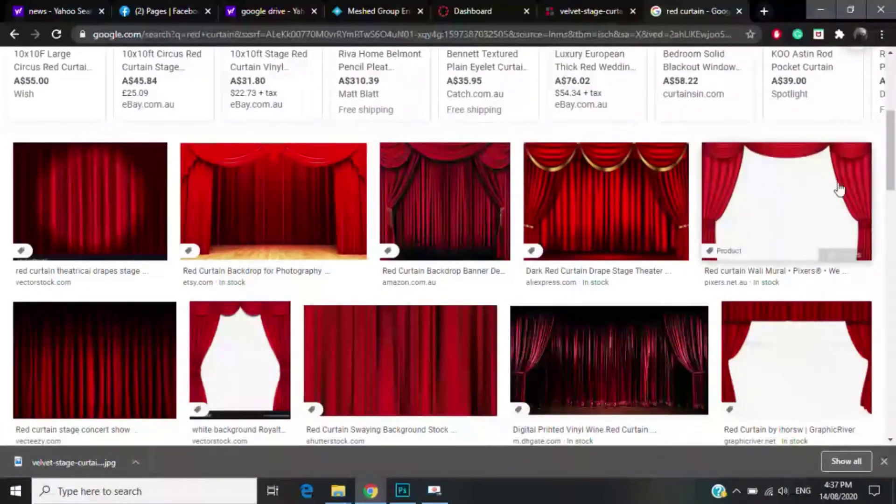
scroll(200, 356, up, 5)
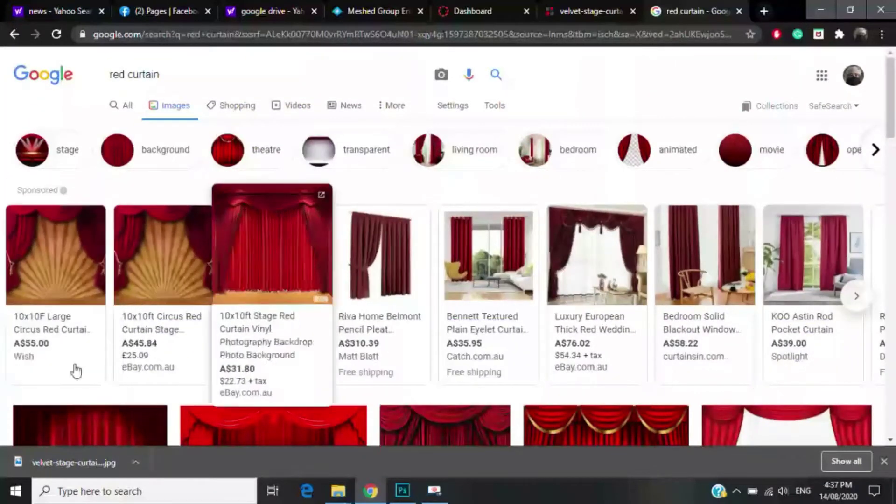
click(820, 9)
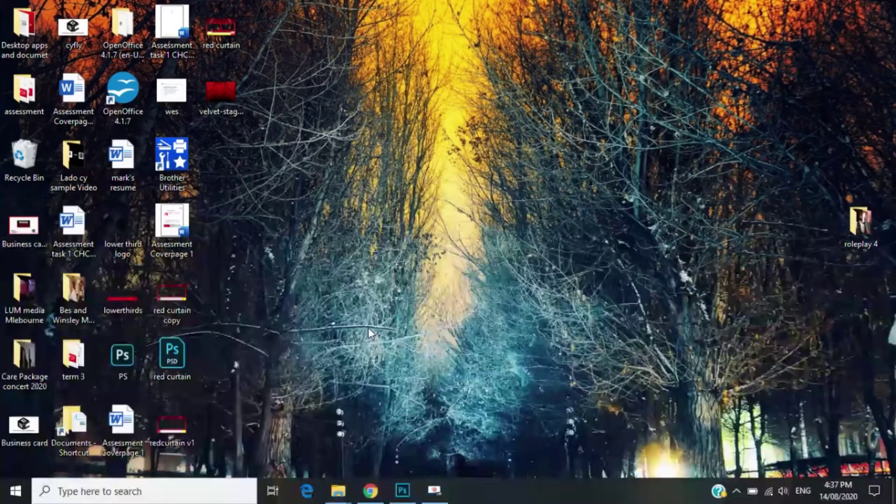
Step: Switch to Photoshop and open the velvet-stage-curtain-5 image from the Desktop
mouse_move(402, 490)
click(348, 455)
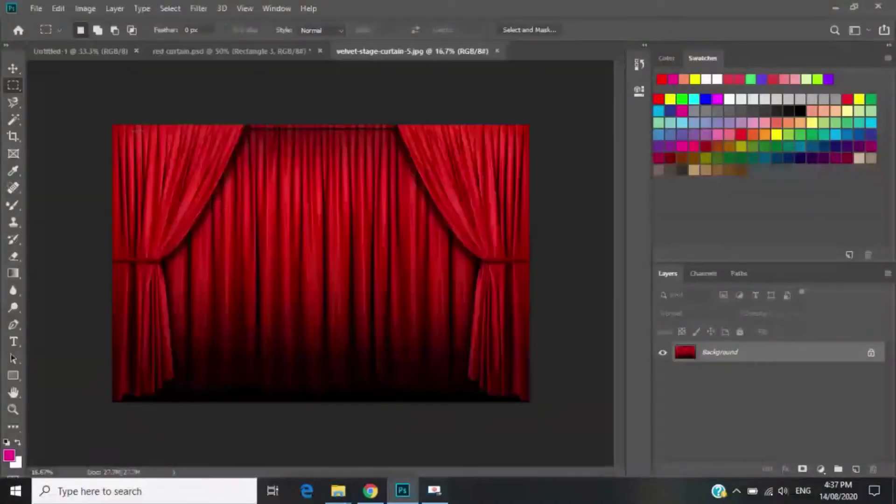
click(37, 8)
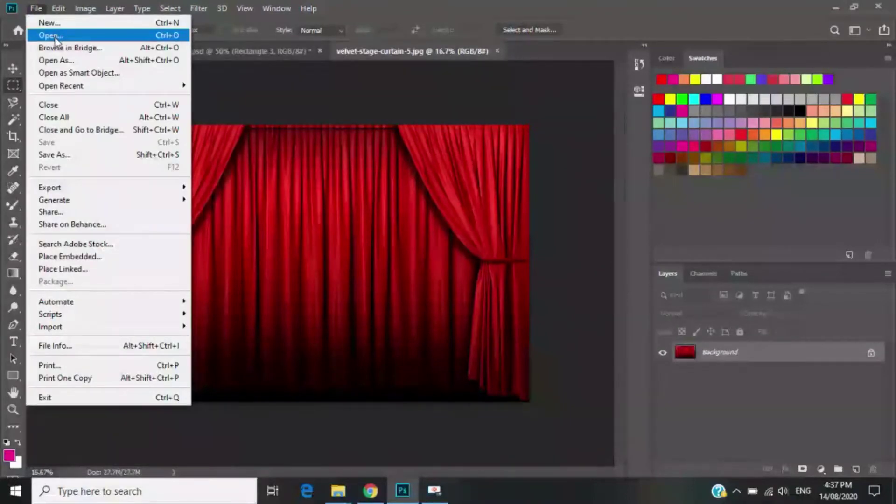
click(54, 38)
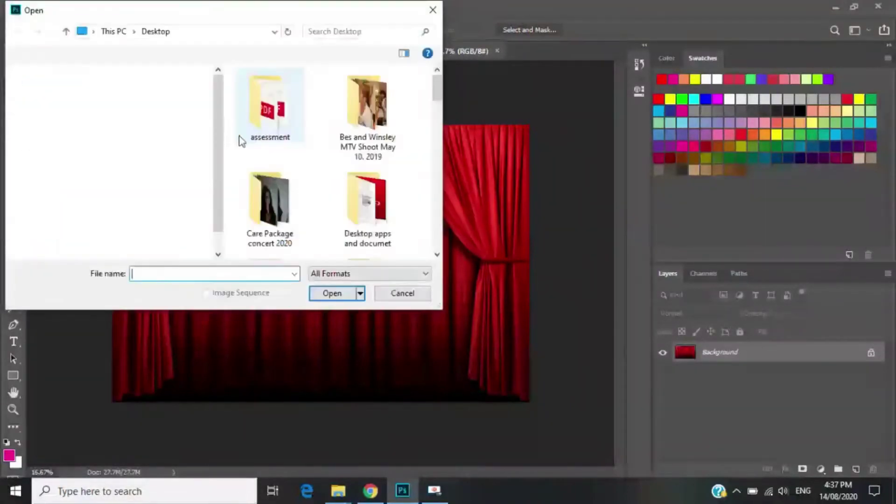
drag(437, 96, 431, 244)
click(270, 219)
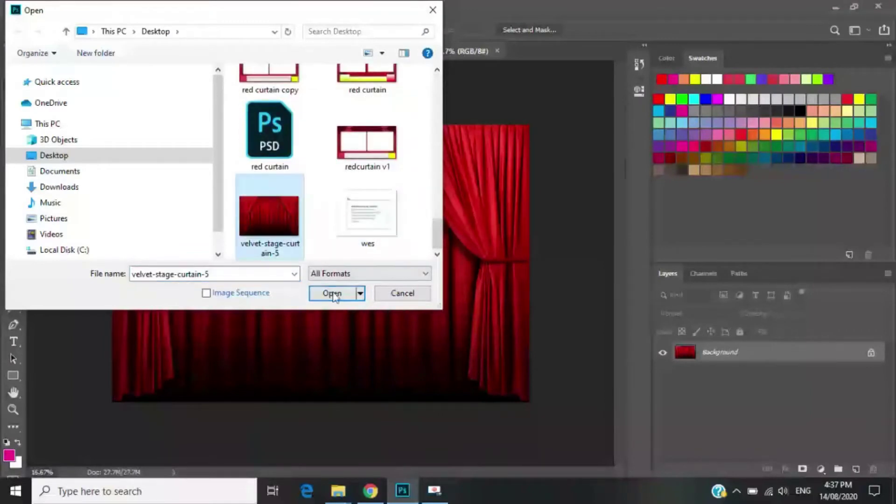
click(332, 293)
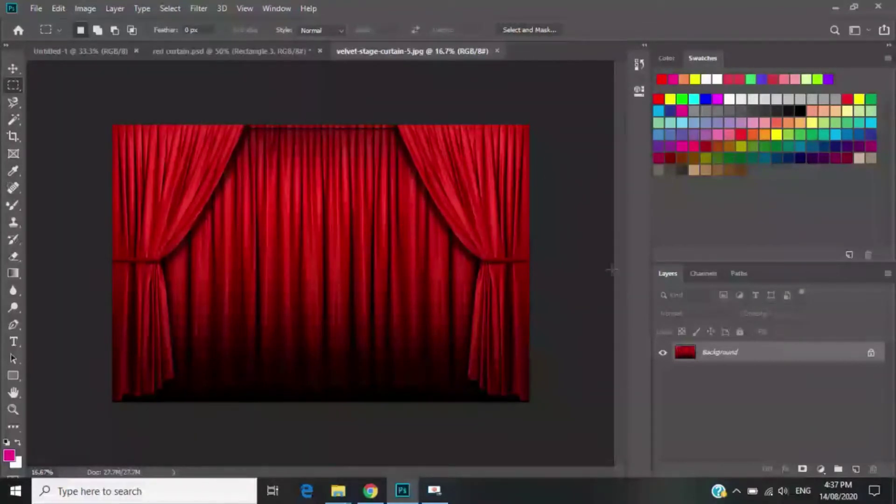
Step: Convert the locked Background into a regular layer named Layer 0
double_click(745, 359)
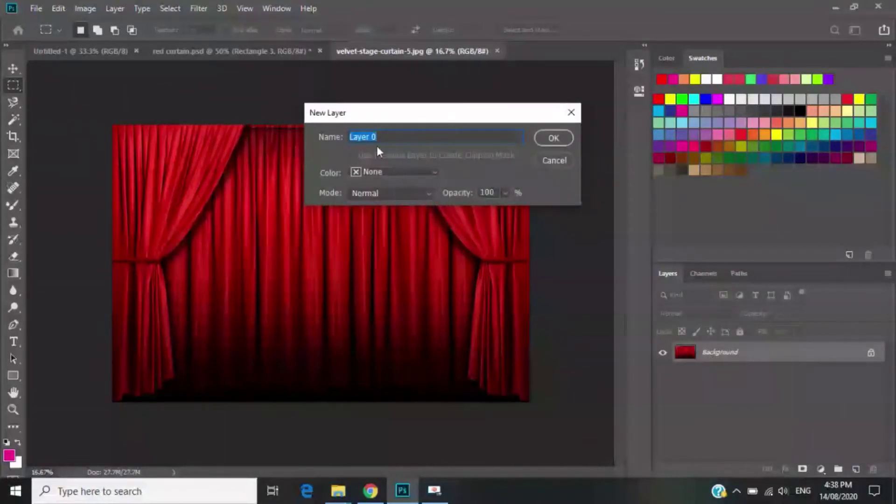
click(555, 139)
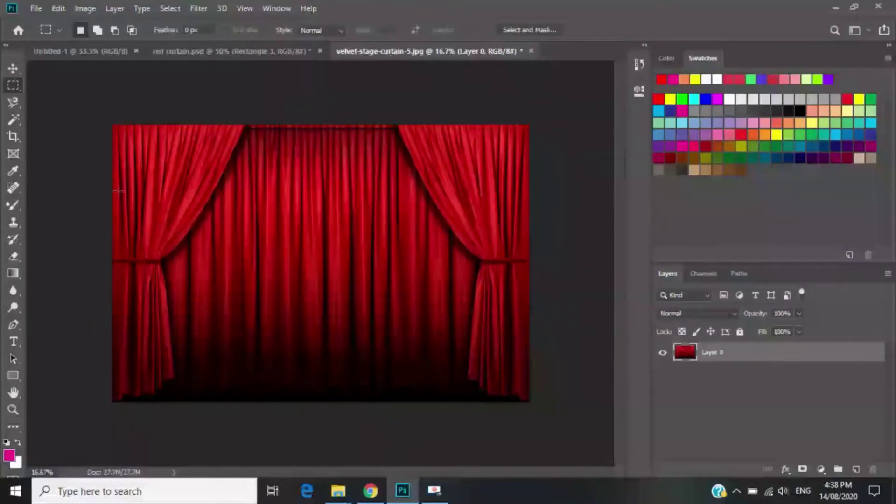
Step: Cut two side-by-side transparent rectangular windows through the middle of the curtain using Rectangular Marquee selections
right_click(14, 88)
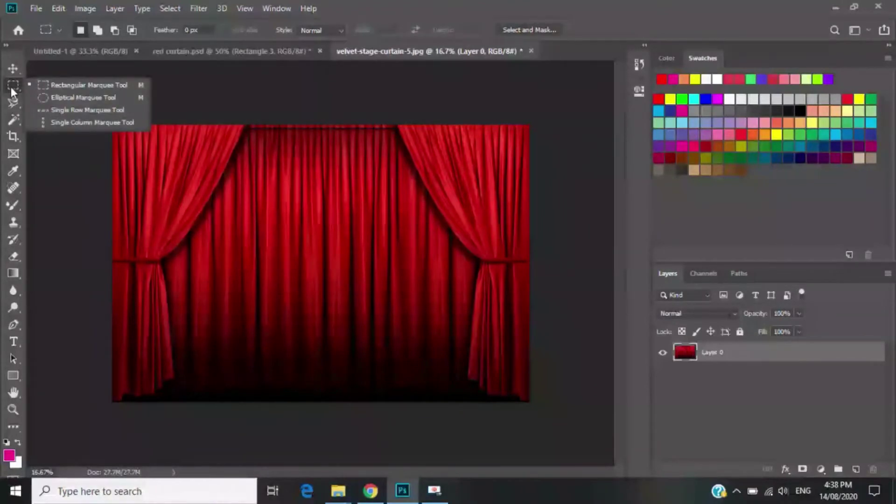
click(10, 87)
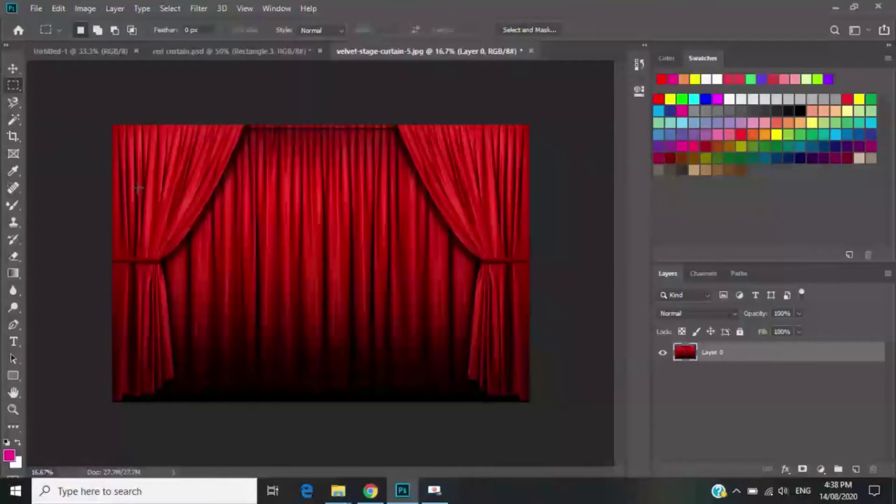
drag(132, 194, 321, 303)
key(Delete)
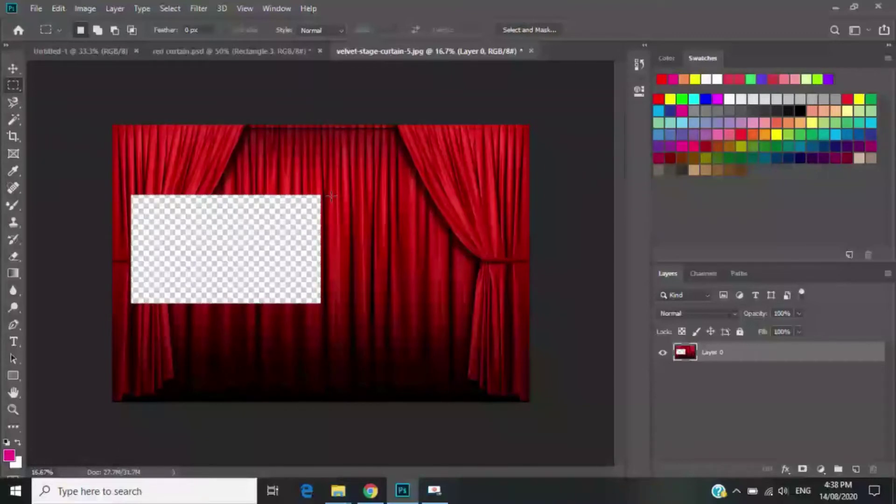
drag(332, 196, 513, 302)
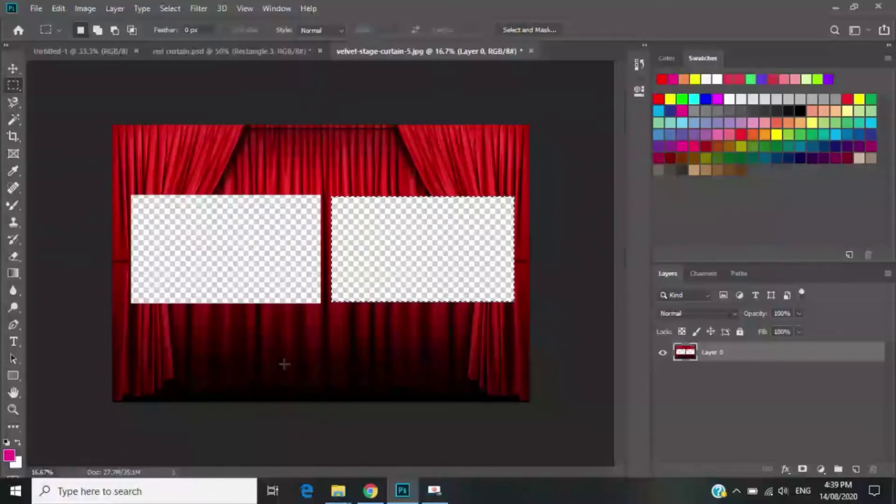
Step: Draw a wide rectangle shape of about 2706 × 325 px along the curtain's bottom and open its fill options
click(16, 374)
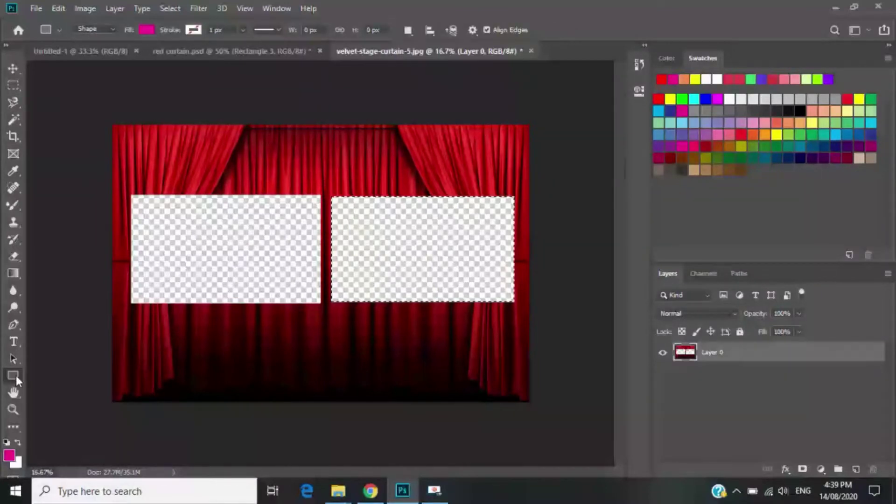
right_click(16, 375)
click(48, 377)
drag(179, 357, 475, 394)
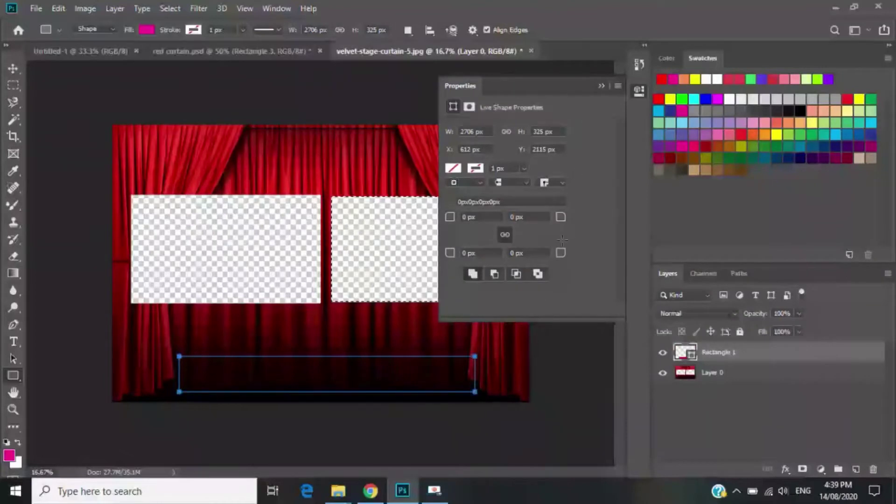
click(454, 168)
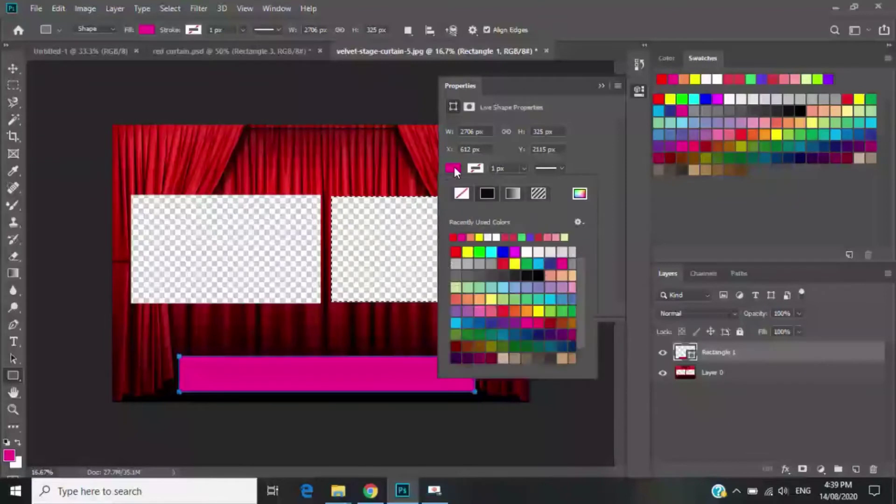
Step: Try orange, light pink and magenta solid fills on the wide bottom rectangle
click(471, 237)
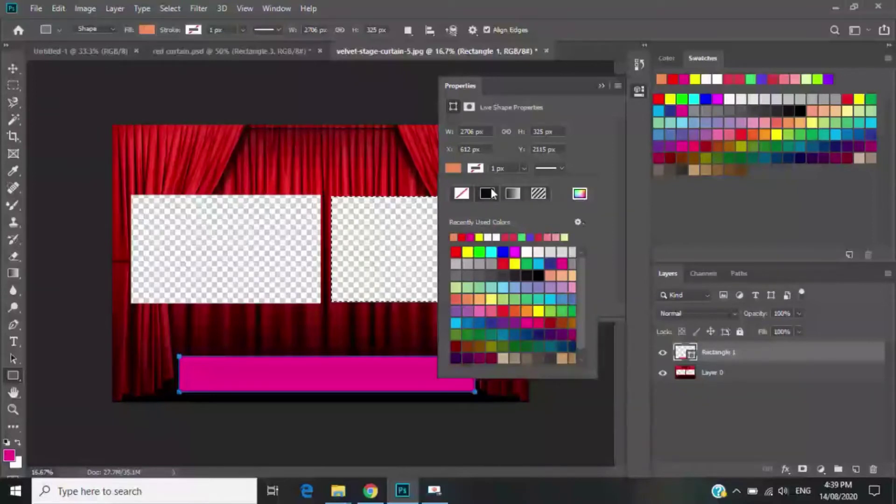
click(555, 237)
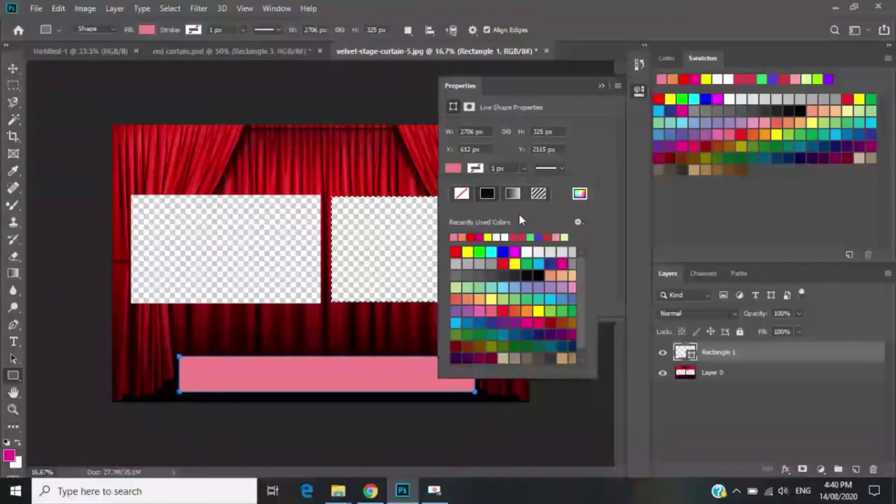
click(563, 264)
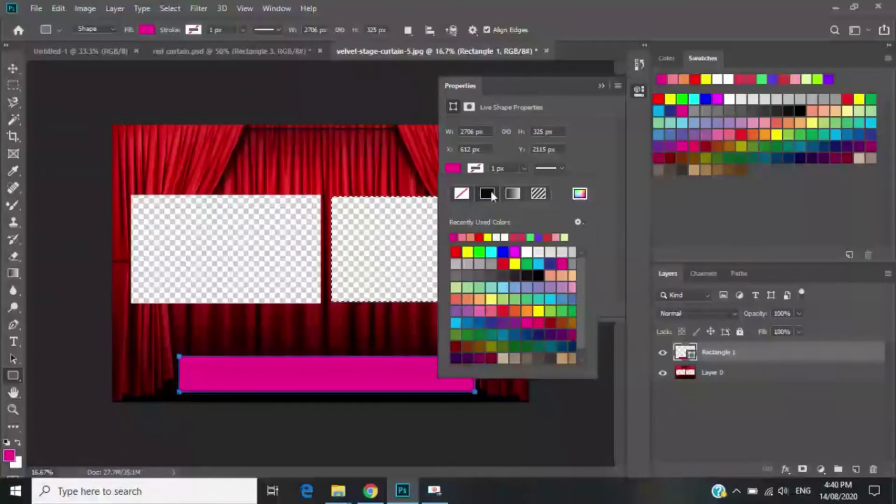
Step: Fill the wide bottom rectangle with the magenta-to-white linear gradient and close its properties
click(518, 194)
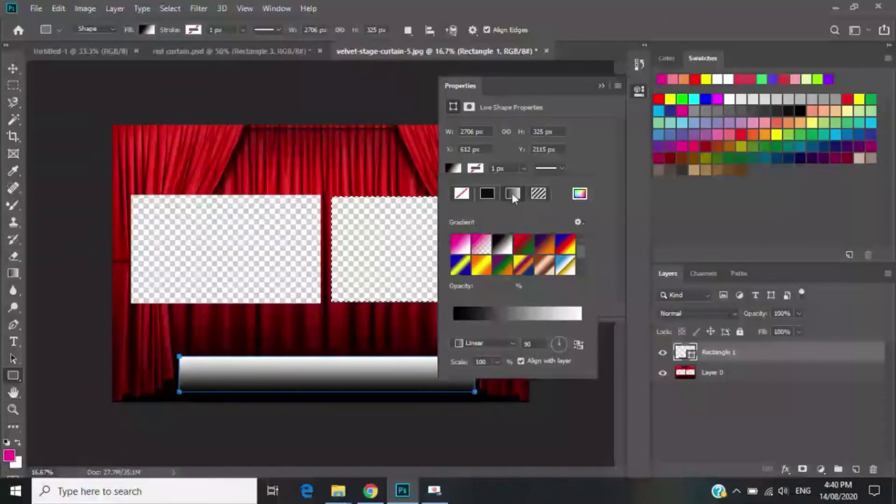
click(463, 248)
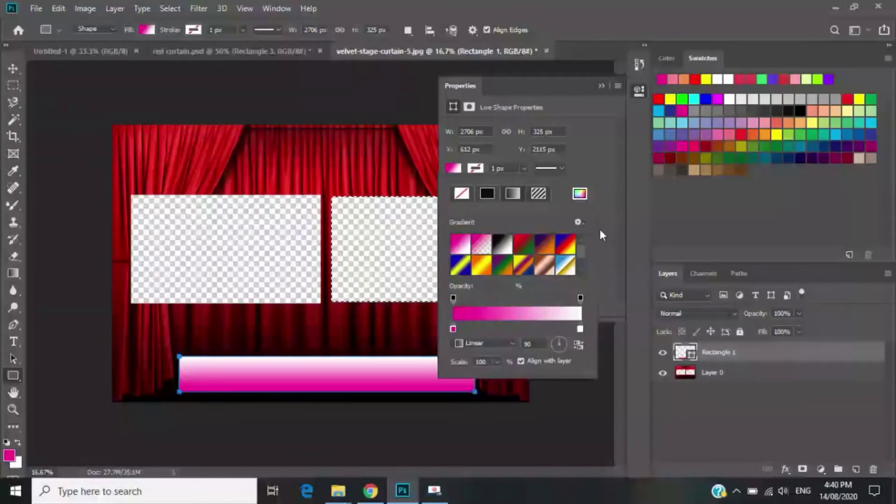
click(601, 85)
click(601, 84)
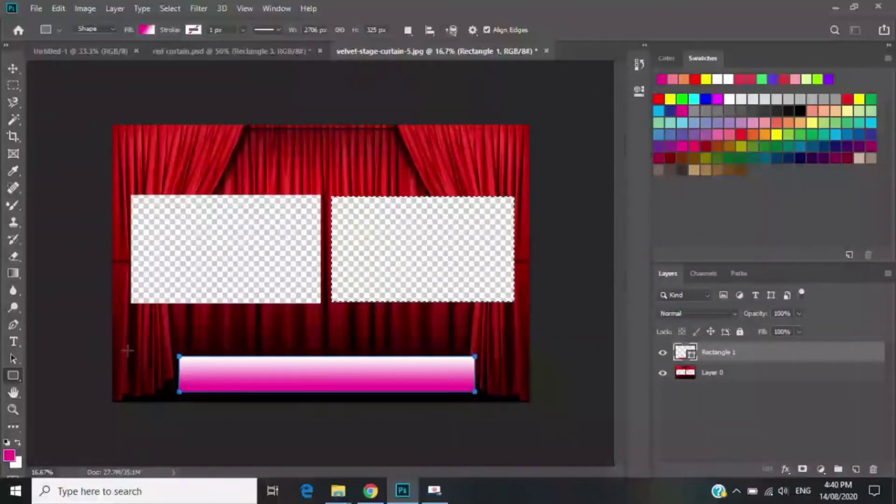
Step: Draw a rectangle of about 408 × 577 px left of the wide bar and fill it with the Blue, Red, Yellow gradient
drag(130, 334, 175, 397)
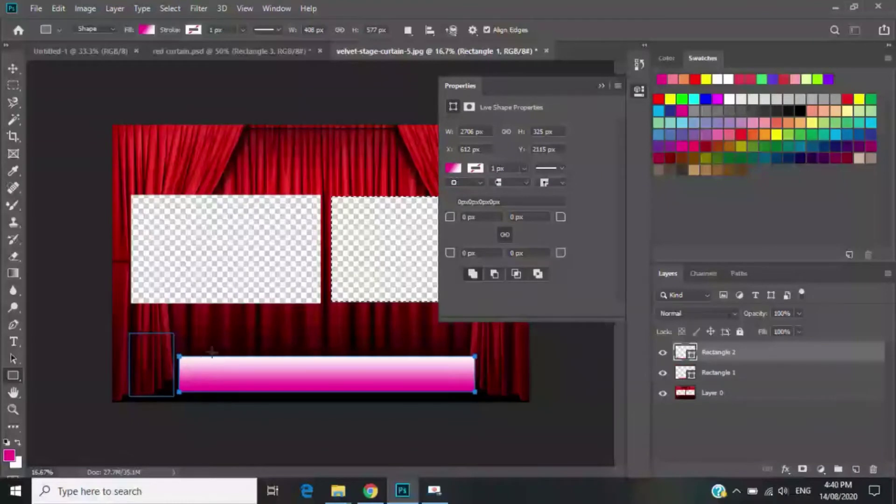
click(460, 169)
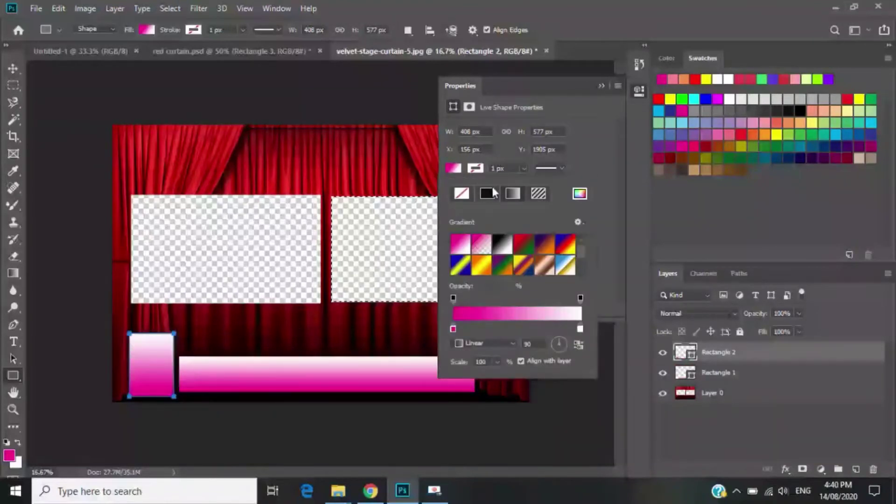
click(566, 244)
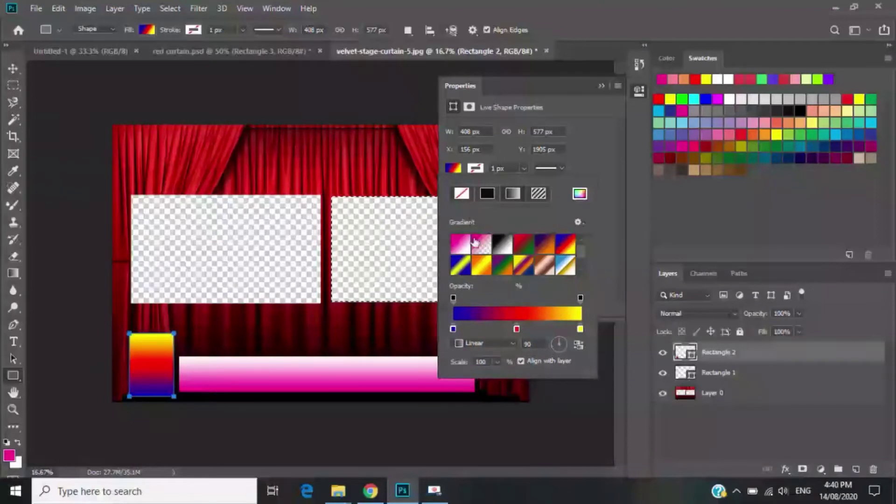
Step: Open the left rectangle's Blue, Red, Yellow gradient in the Gradient Editor and confirm ff0000 as its middle stop color
click(454, 168)
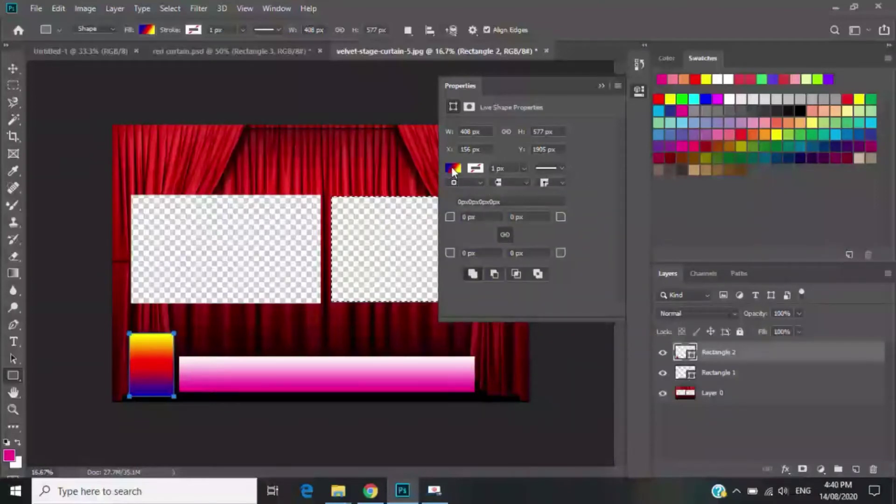
click(454, 168)
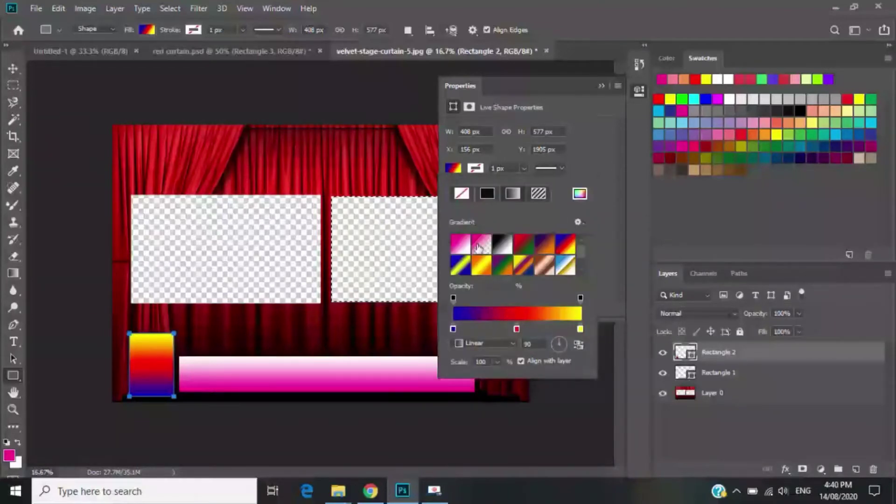
click(491, 312)
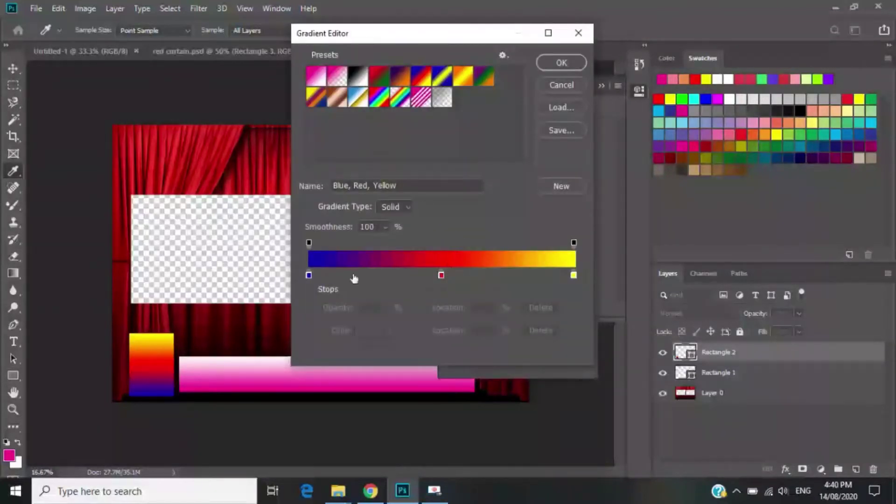
click(308, 275)
click(441, 276)
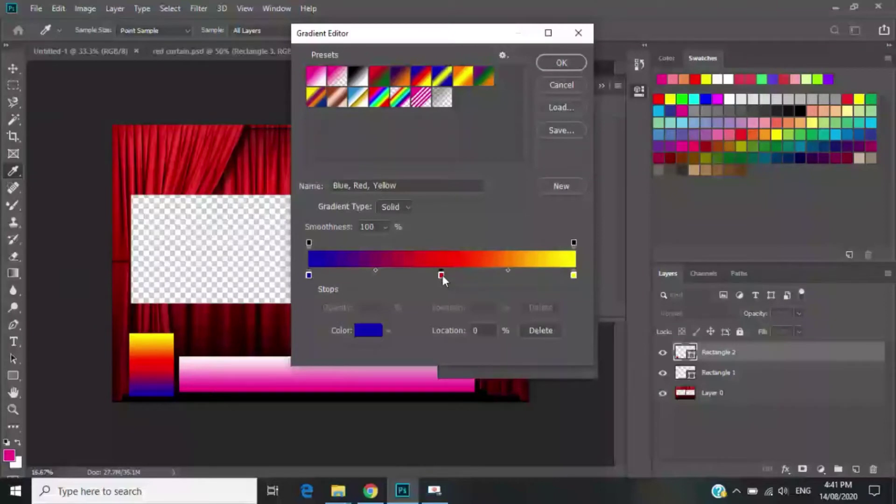
click(374, 332)
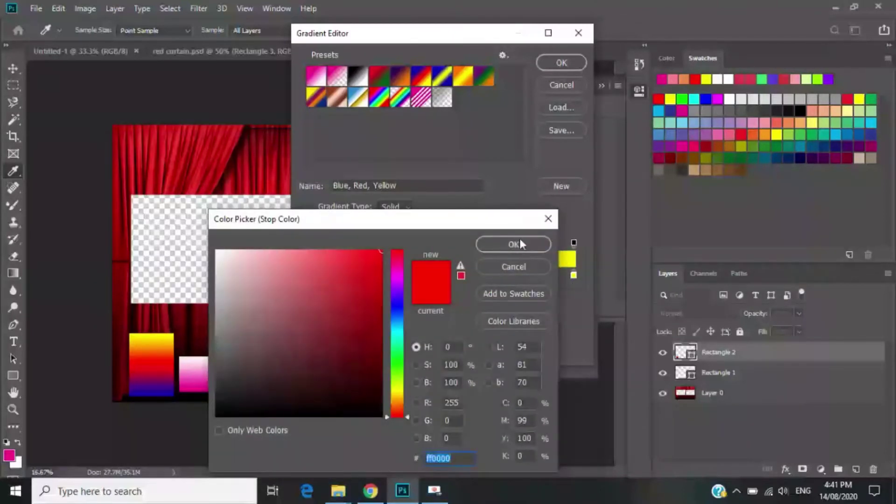
click(520, 244)
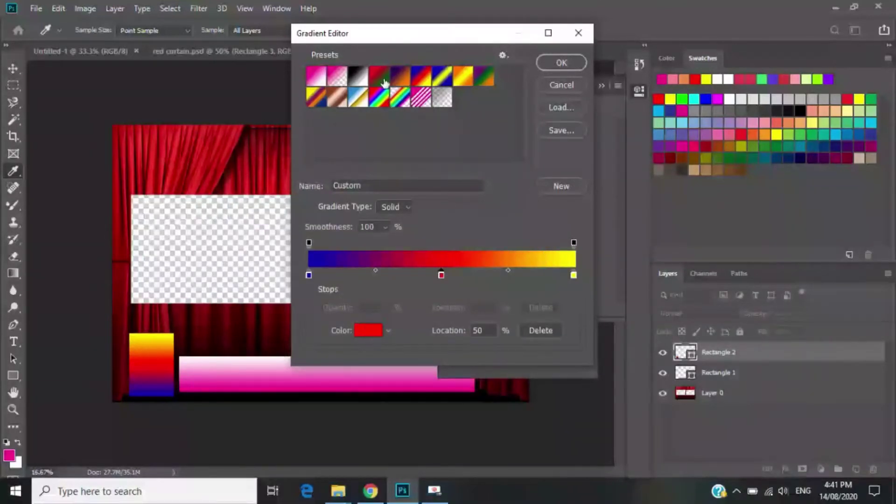
Step: Try the Foreground to Background gradient with an added red stop at 15% and close the Gradient Editor without applying it
click(322, 78)
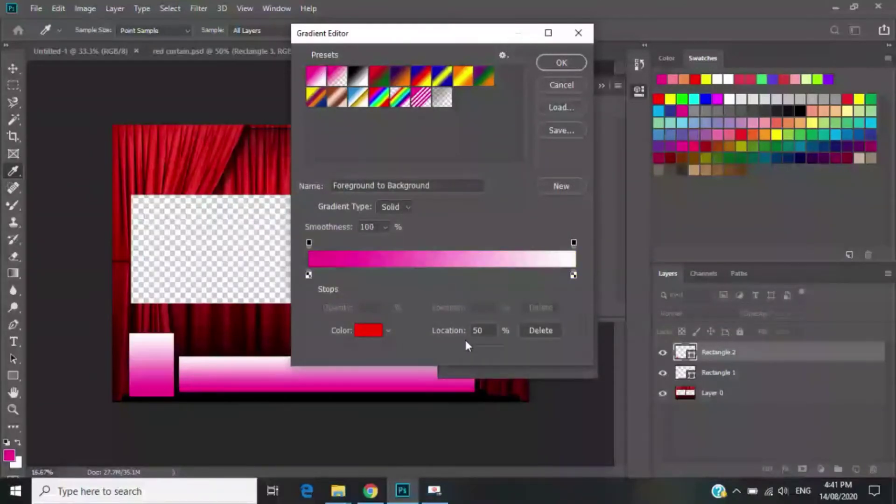
click(349, 273)
click(375, 254)
click(410, 262)
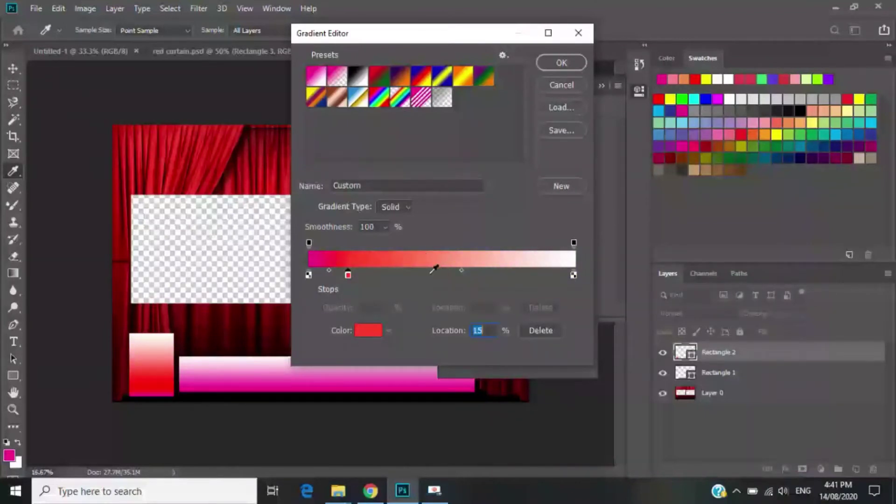
click(433, 267)
click(368, 330)
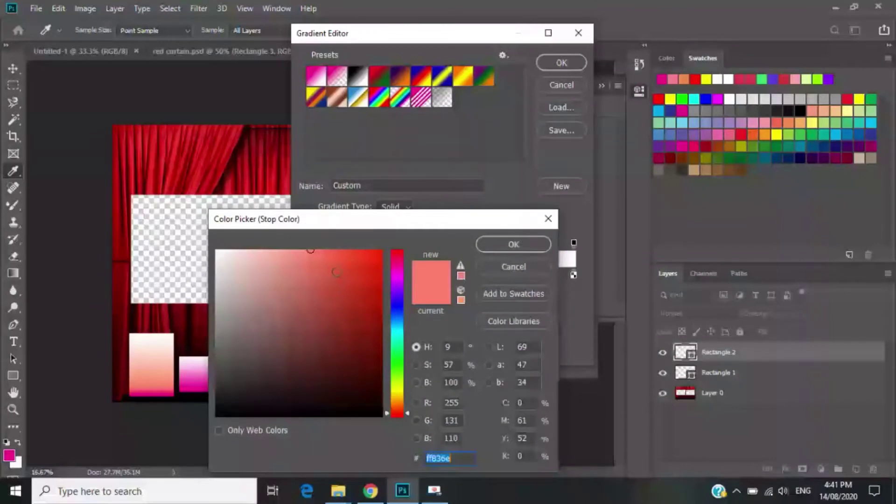
click(377, 254)
click(513, 244)
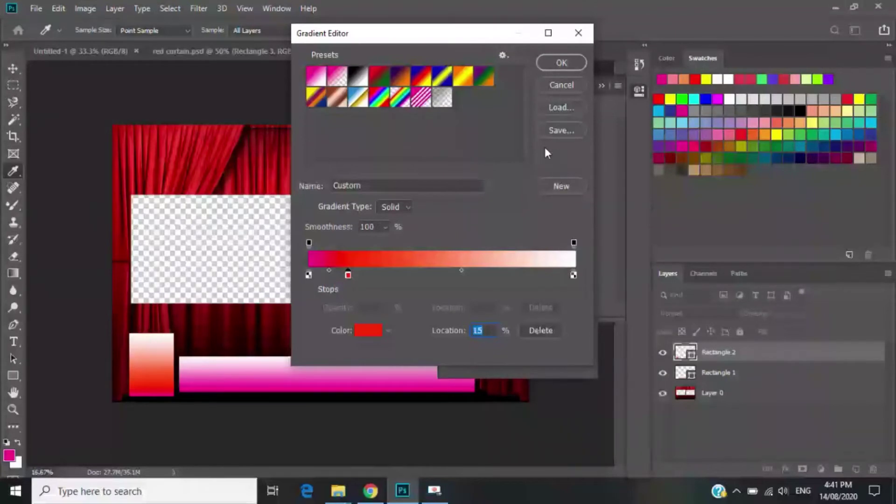
click(578, 34)
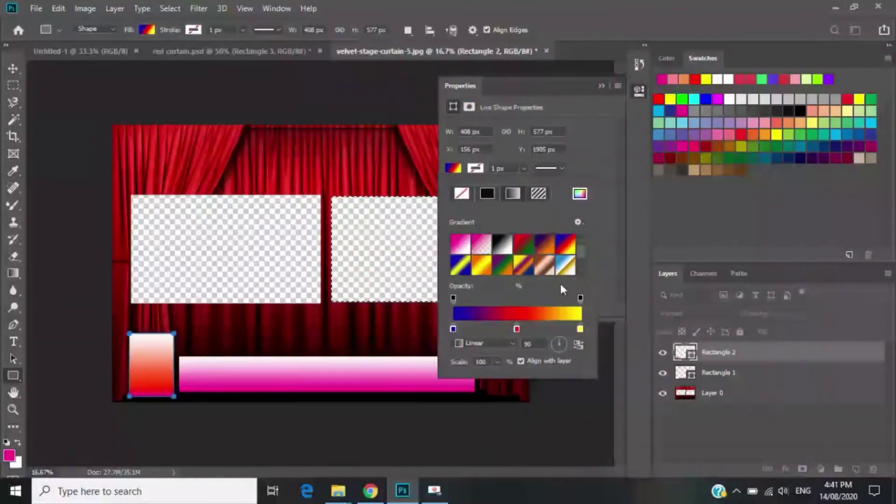
key(Return)
Step: Try no fill and a black-to-white linear gradient on the left rectangle
click(453, 169)
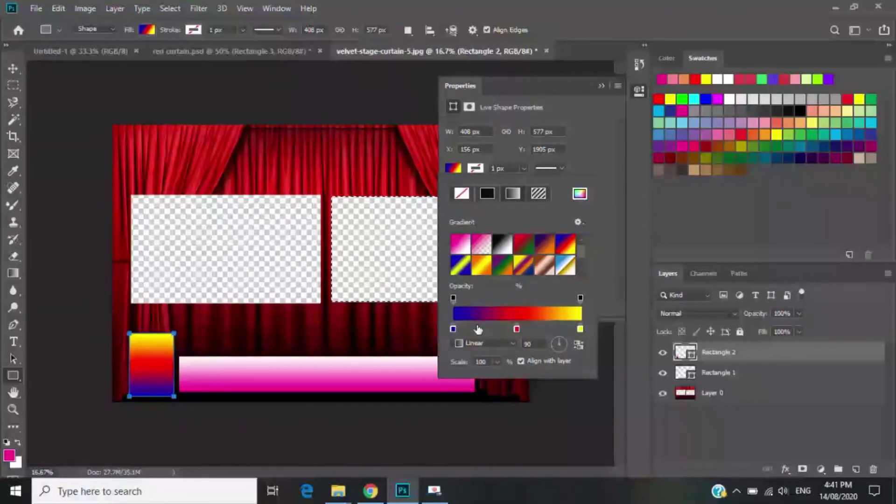
click(486, 194)
click(464, 196)
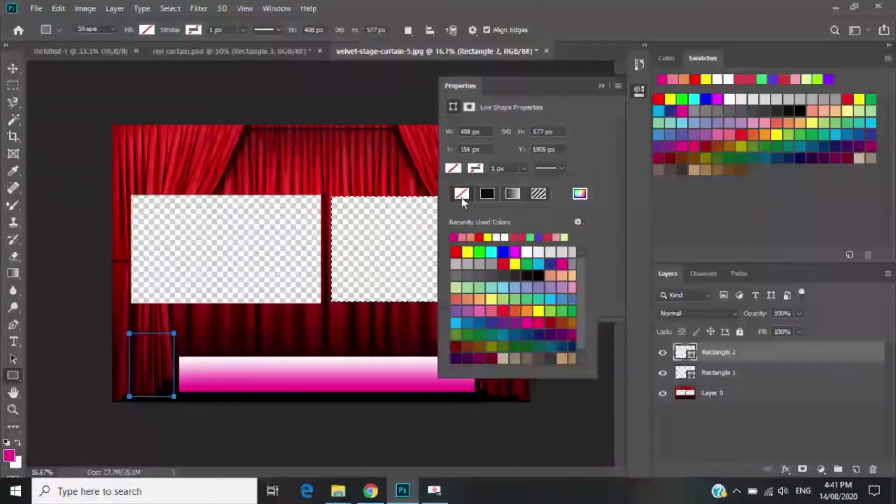
click(512, 193)
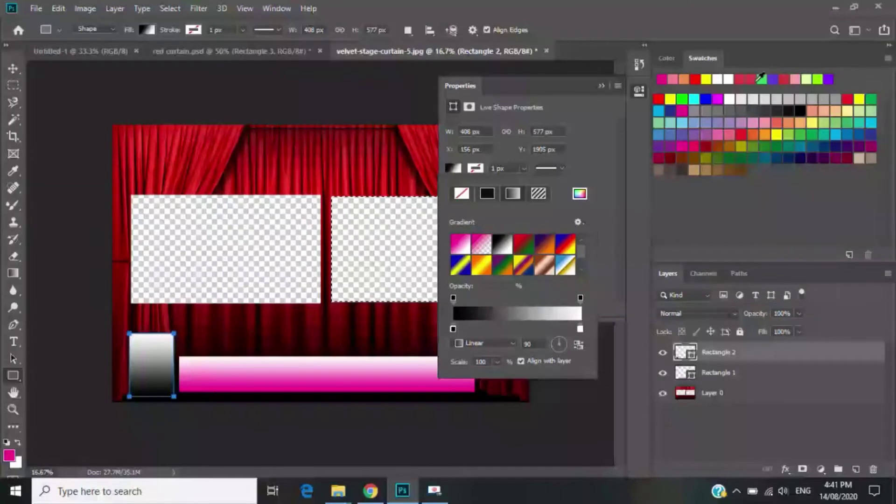
Step: Set the foreground color to the purple swatch and choose the Foreground to Background preset for the left rectangle's gradient
click(792, 76)
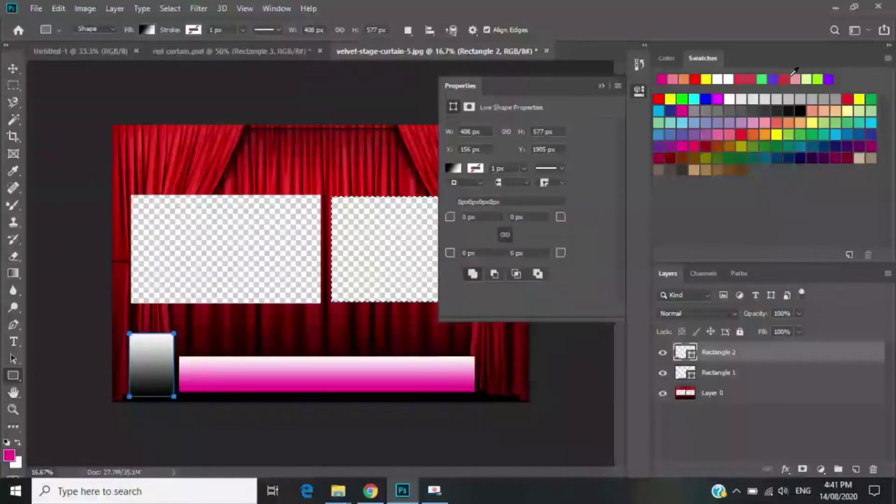
click(774, 79)
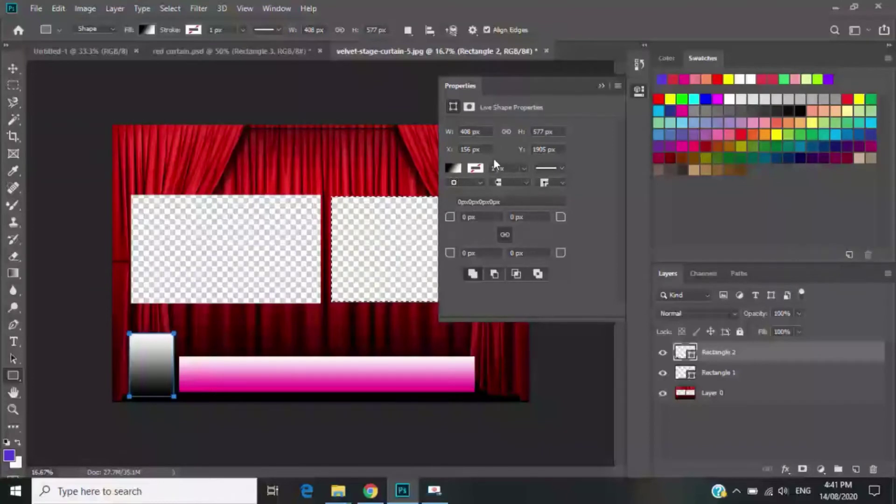
click(454, 169)
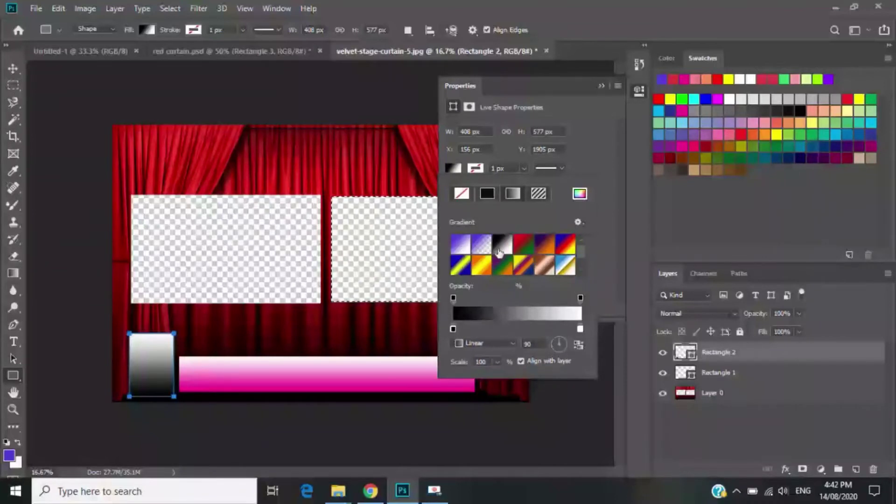
click(473, 319)
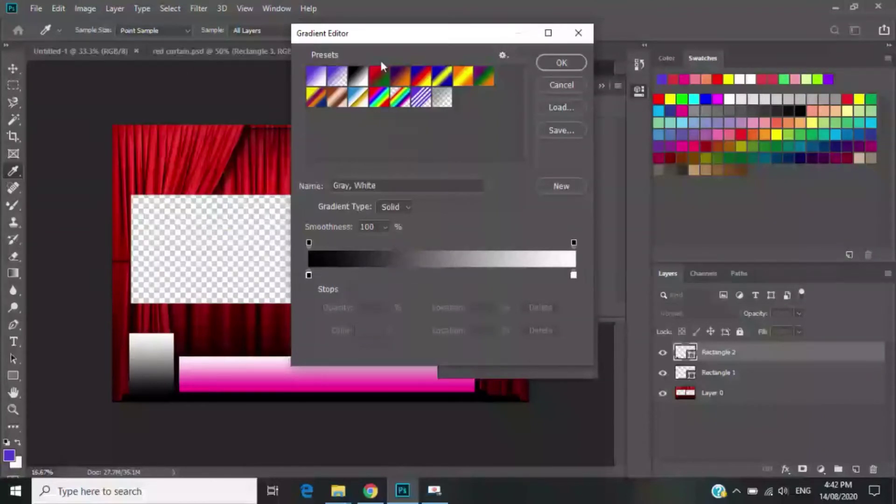
click(316, 76)
Step: Try a color stop at 34% in bright red fb0629, and switch back to the Foreground to Background preset
click(399, 274)
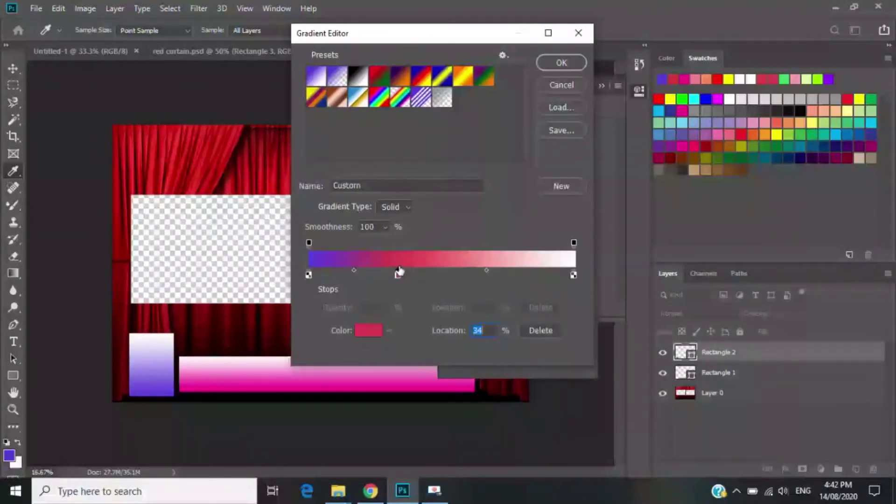
click(375, 333)
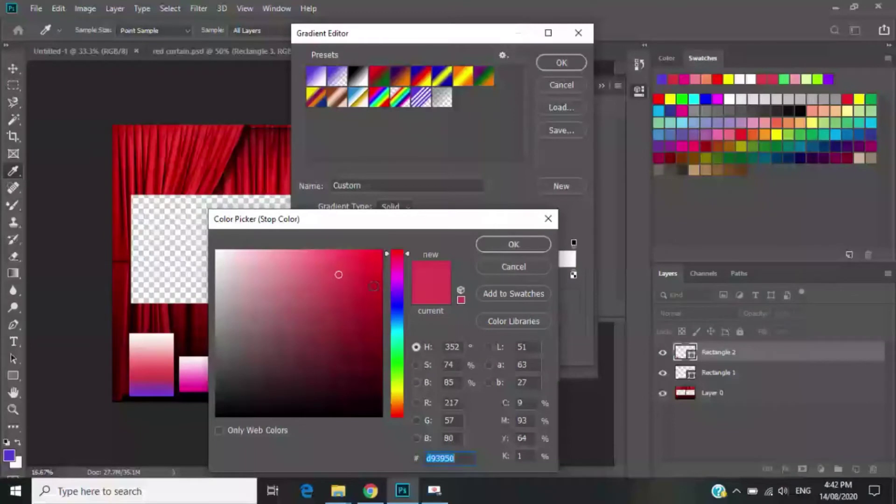
text(e71936)
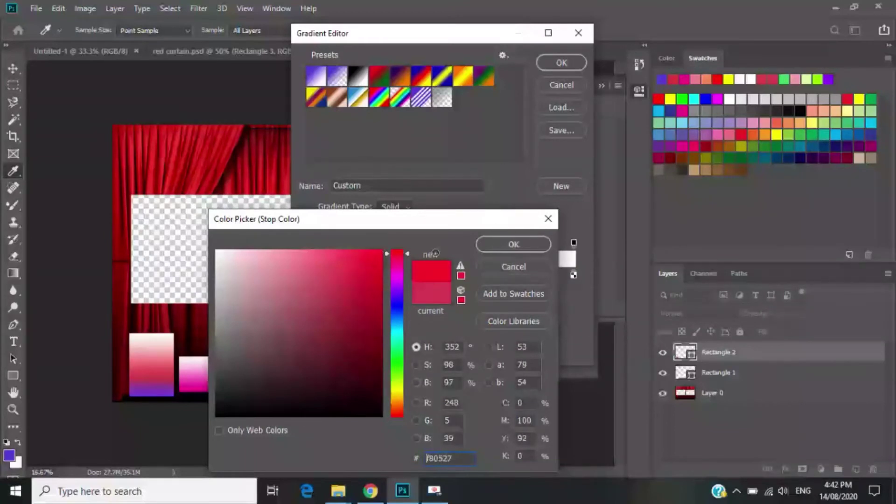
click(496, 246)
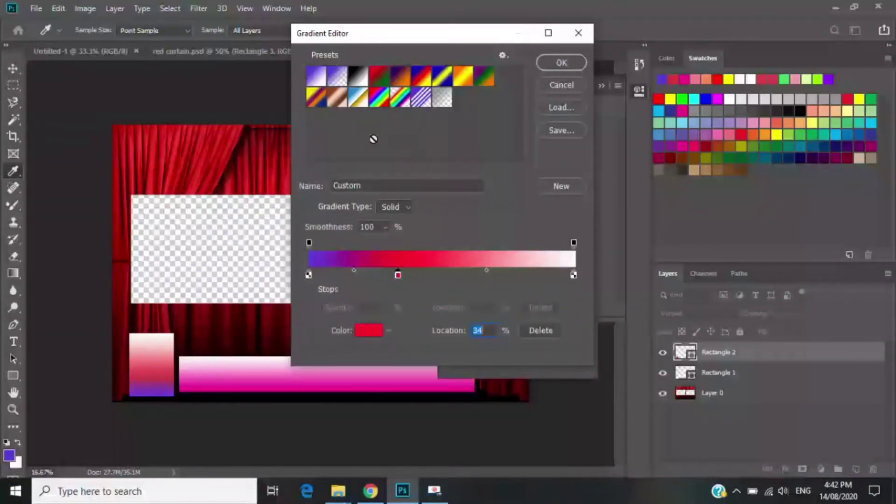
click(320, 78)
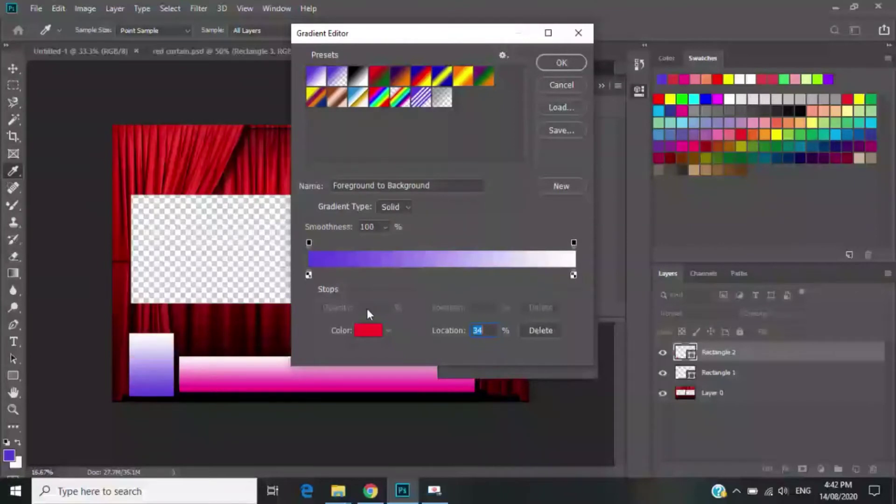
Step: Recolor the gradient's starting stop to vivid blue and apply the blue-to-white gradient to the left rectangle
click(364, 333)
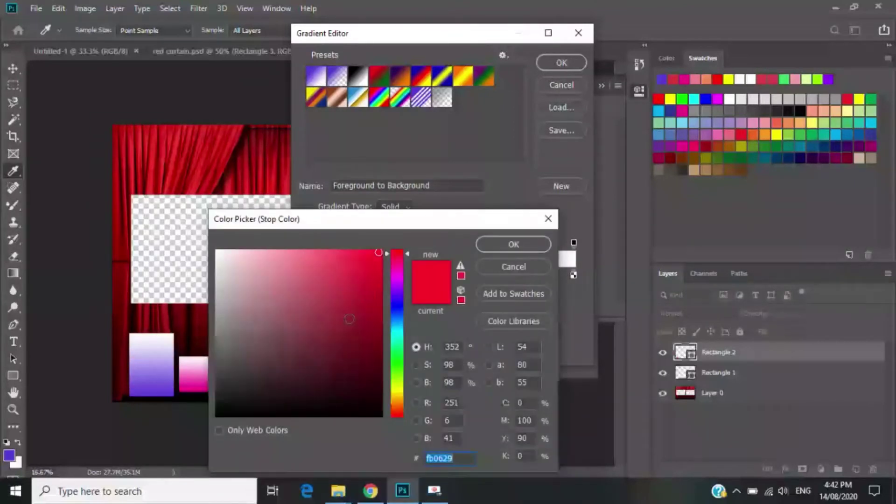
click(481, 246)
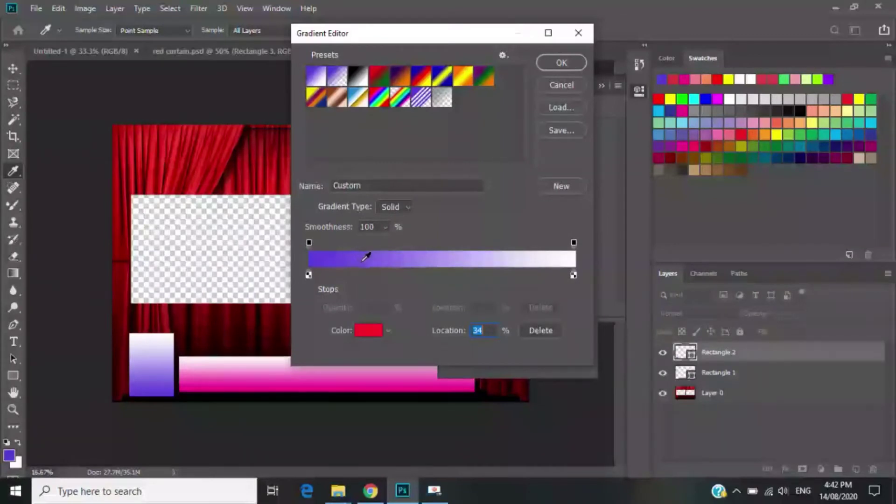
click(308, 275)
click(309, 243)
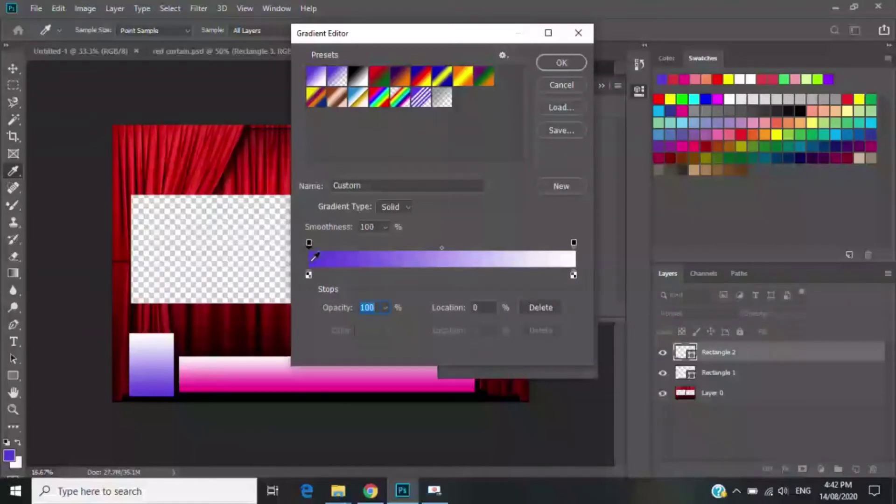
click(309, 276)
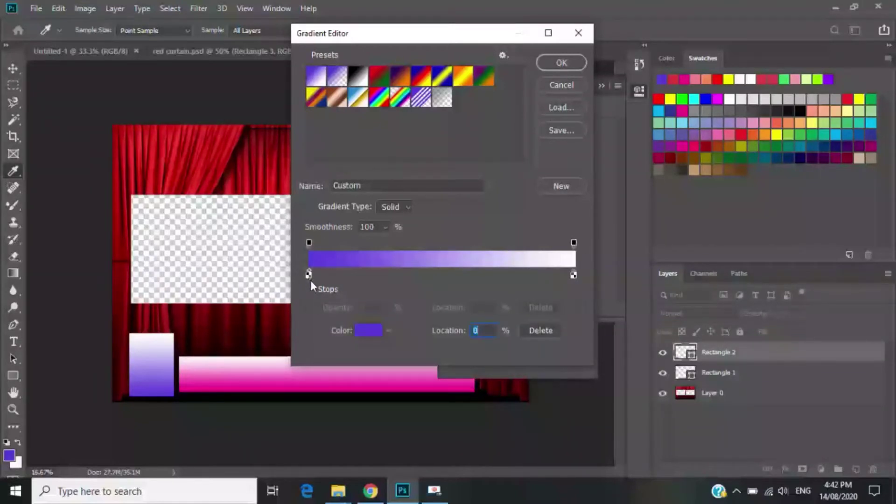
click(368, 330)
text(4006fc)
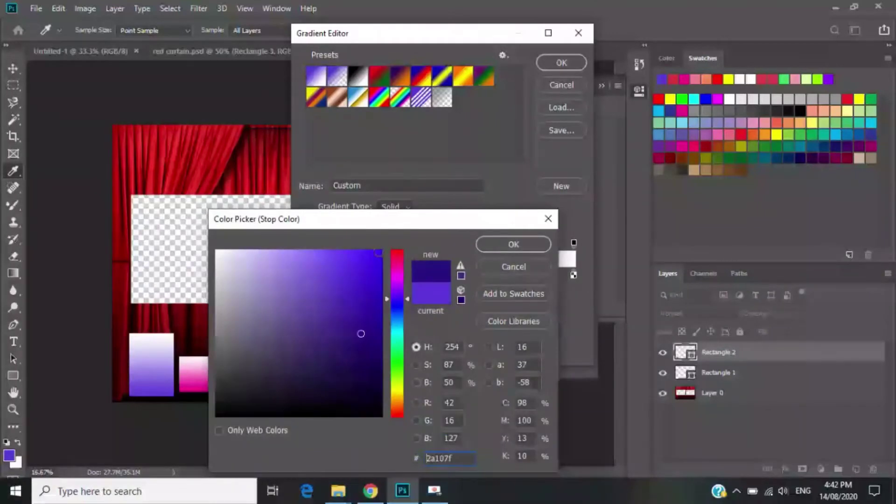
click(501, 248)
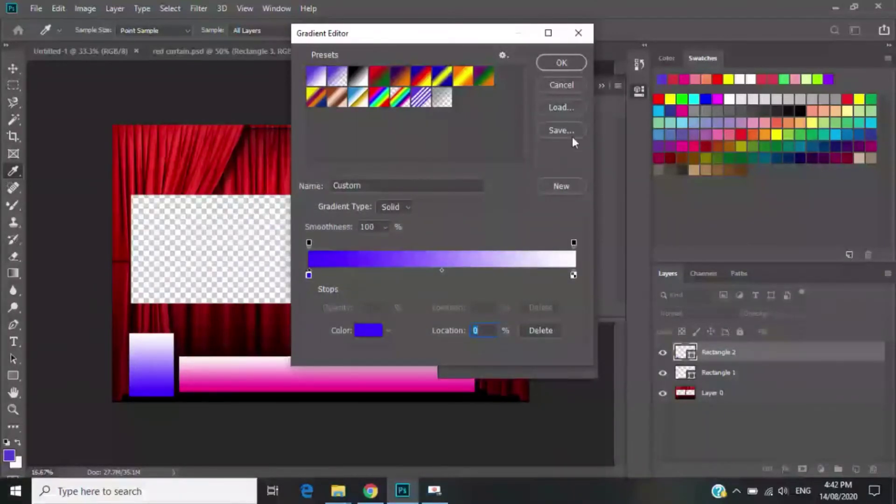
click(558, 63)
click(561, 63)
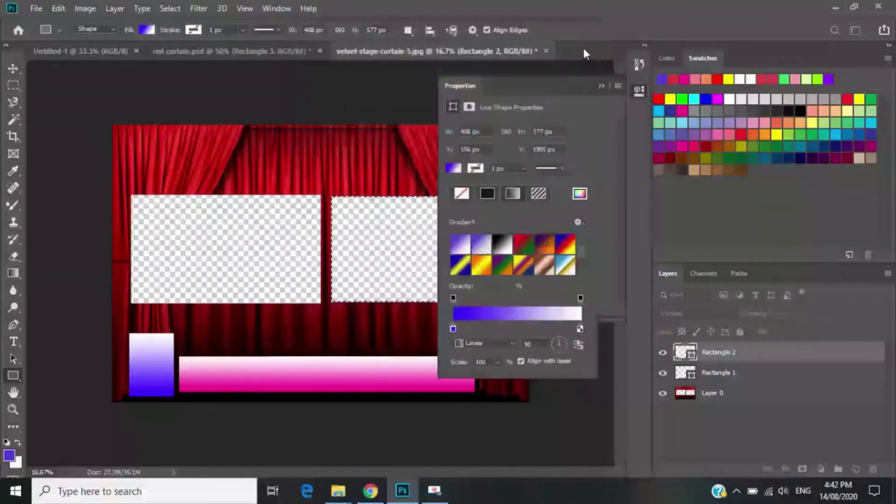
Step: Draw a rectangle of about 324 × 481 px right of the wide bar and open its fill options
click(602, 85)
drag(482, 338, 517, 391)
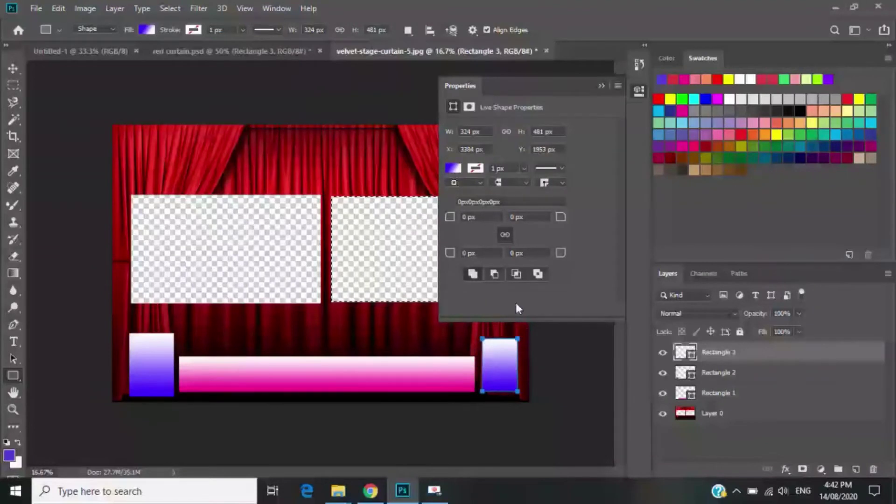
click(452, 168)
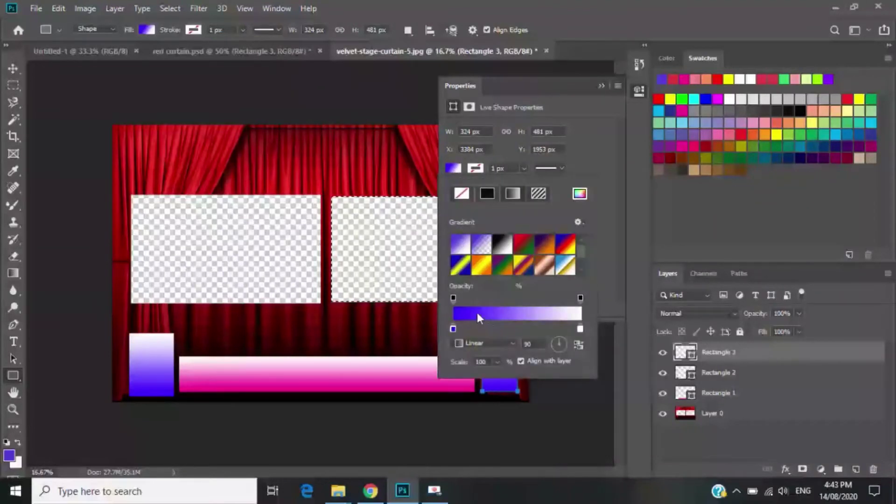
Step: Recolor the starting stop of the small right rectangle's gradient to bright yellow and apply the yellow-to-white gradient
click(477, 311)
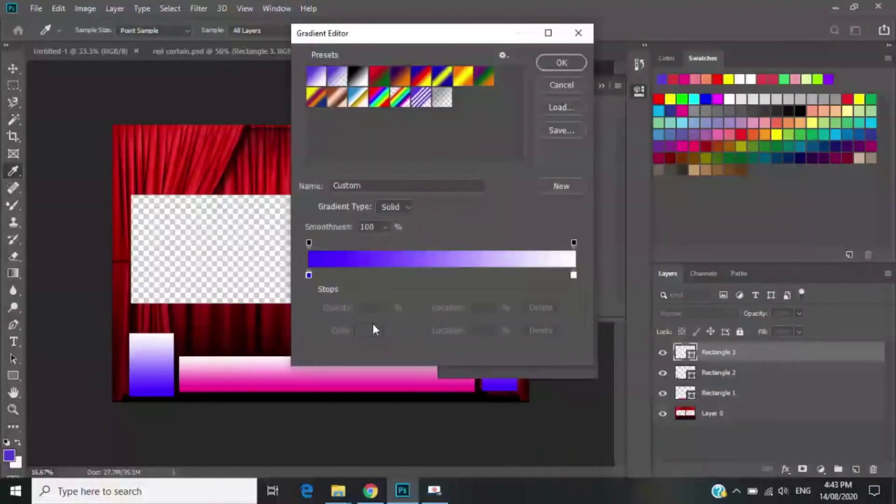
click(309, 275)
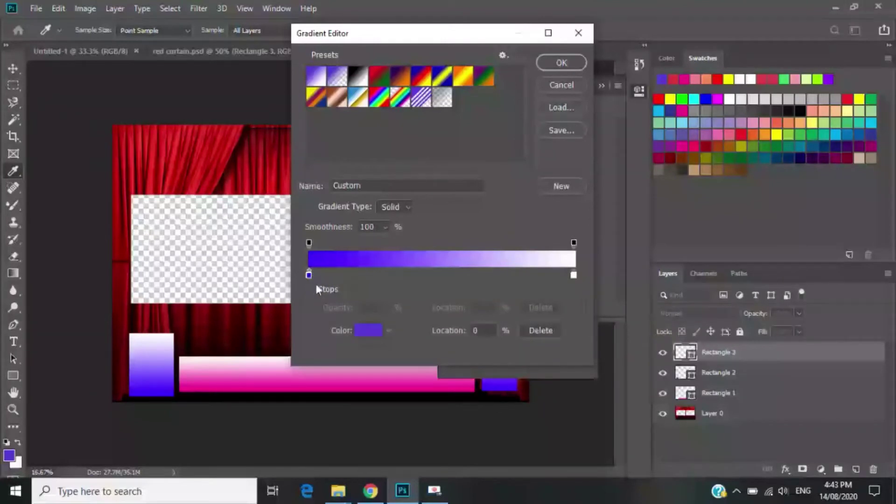
click(368, 331)
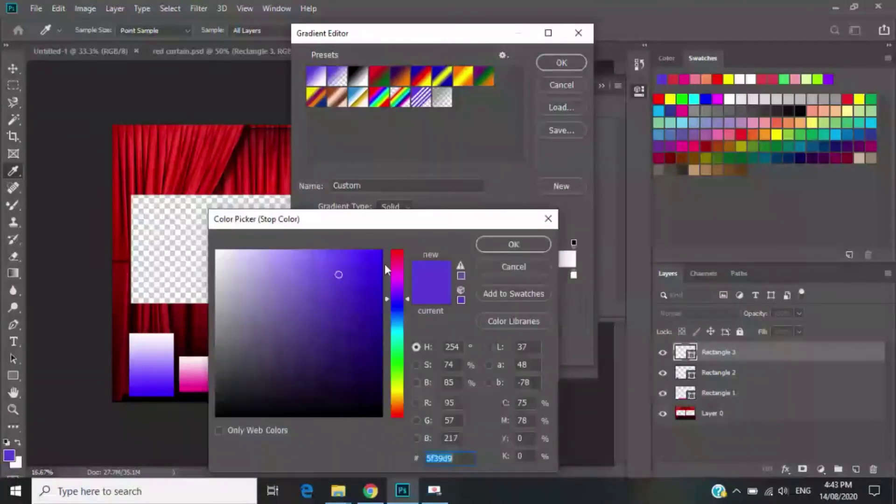
click(396, 254)
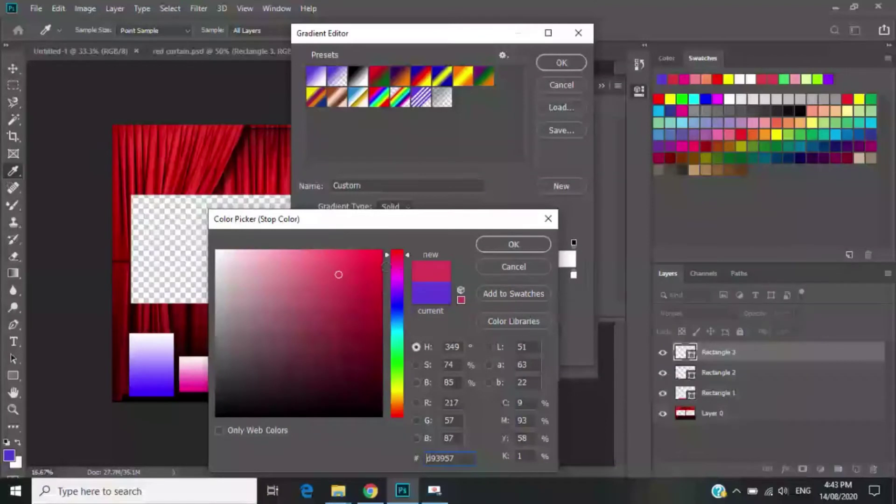
drag(395, 261, 399, 391)
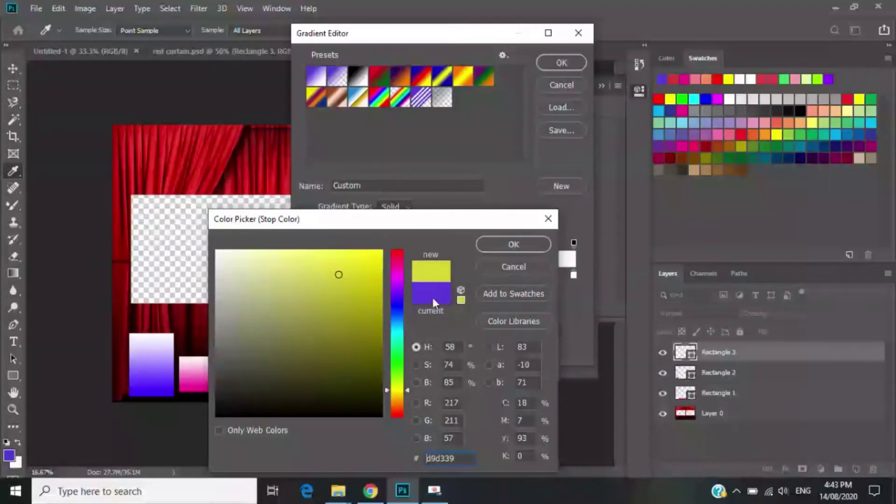
drag(371, 258, 439, 245)
click(508, 243)
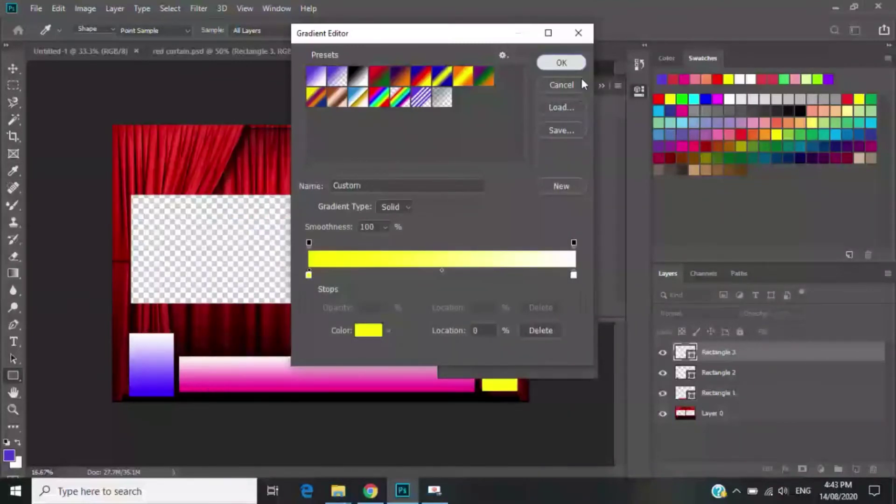
click(576, 65)
click(675, 202)
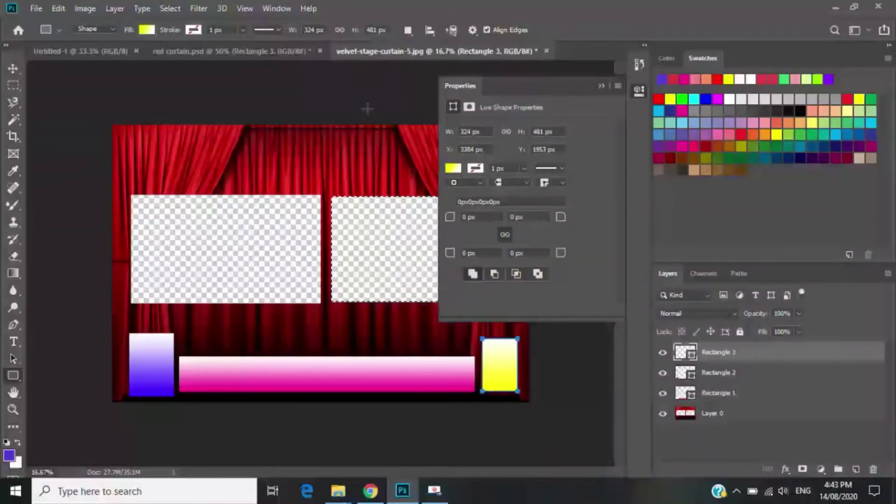
click(572, 70)
click(600, 84)
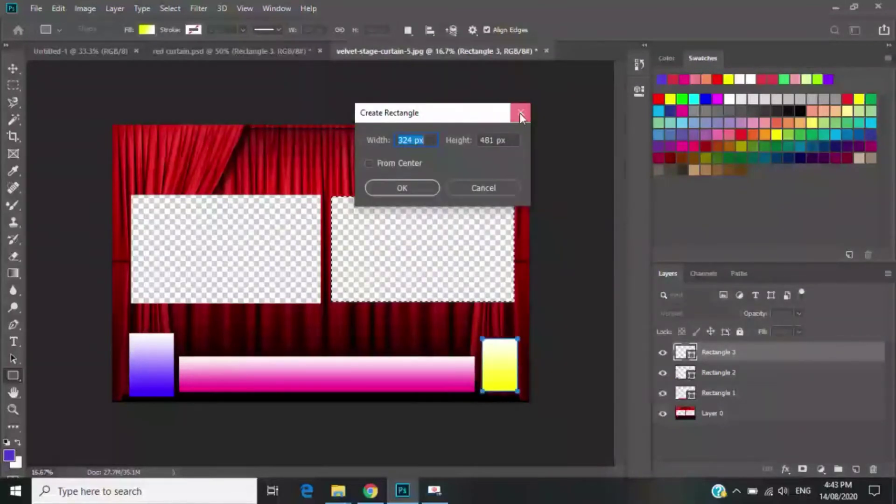
click(520, 113)
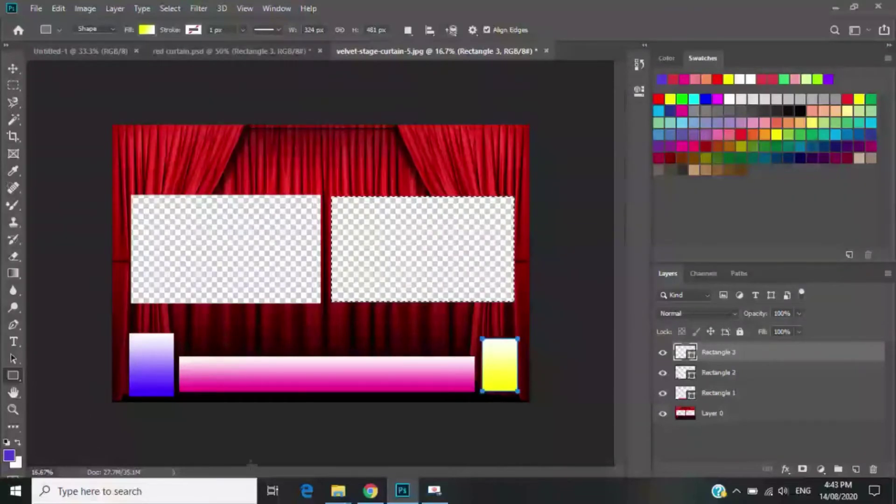
Step: Compare with the red curtain.psd design, return to the velvet-stage-curtain-5 document and deselect the right transparent window
click(246, 51)
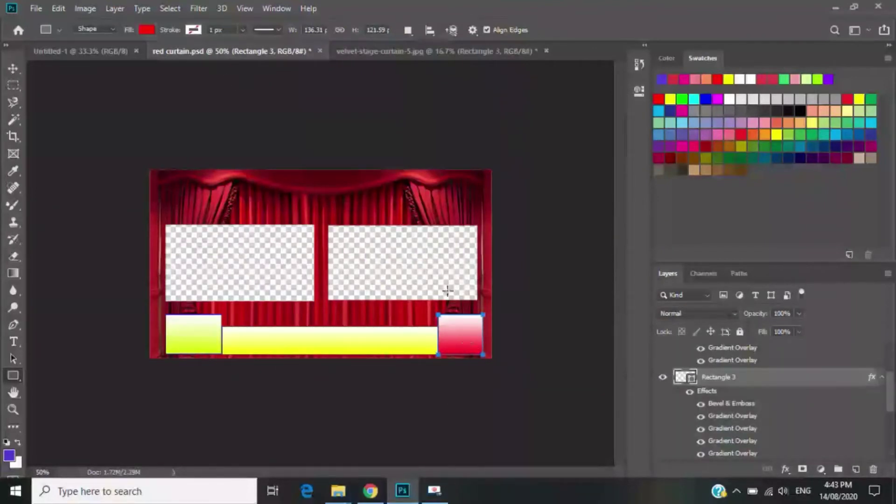
click(396, 54)
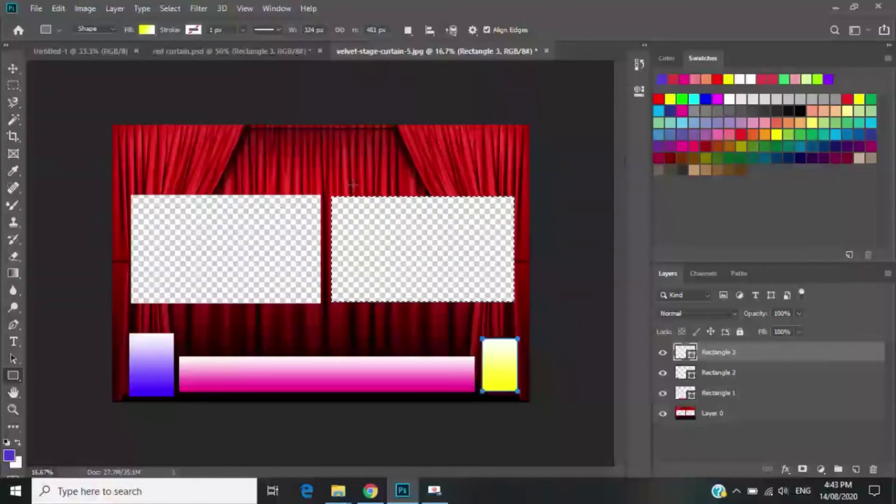
key(ctrl+d)
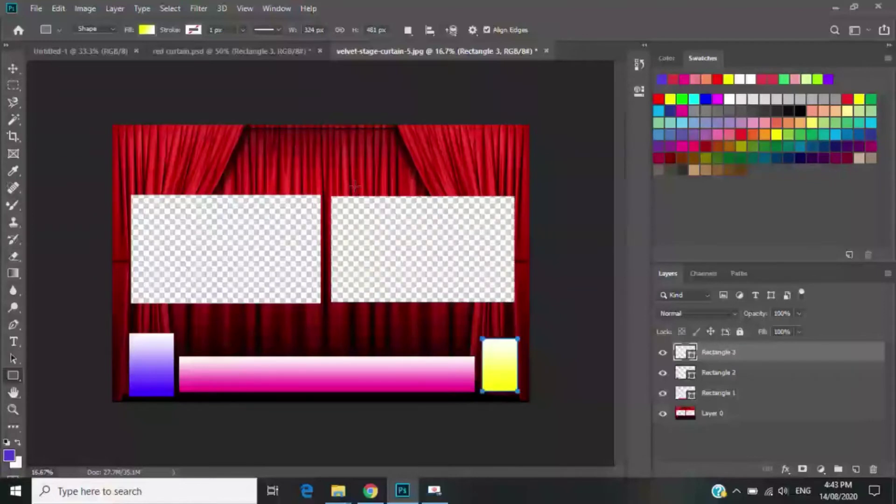
Step: Save the overlay to the Desktop as a PNG named velvet-stage-curtain-5, using the large file size option
click(34, 9)
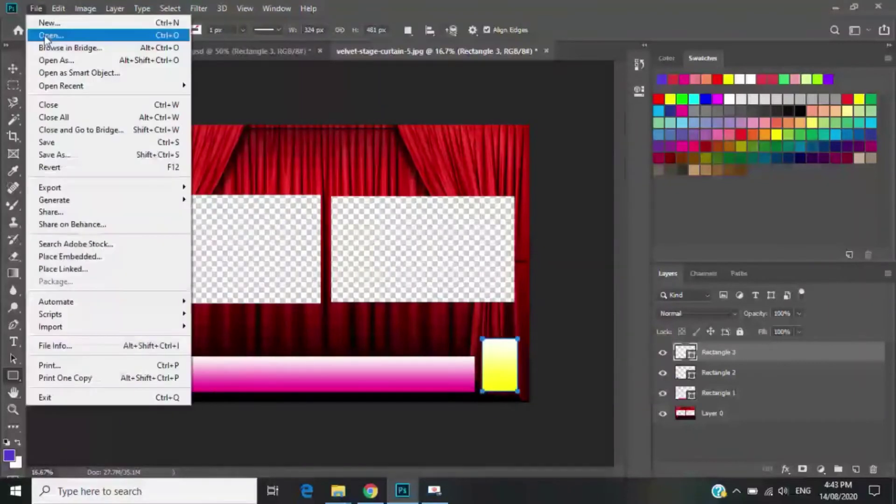
click(56, 157)
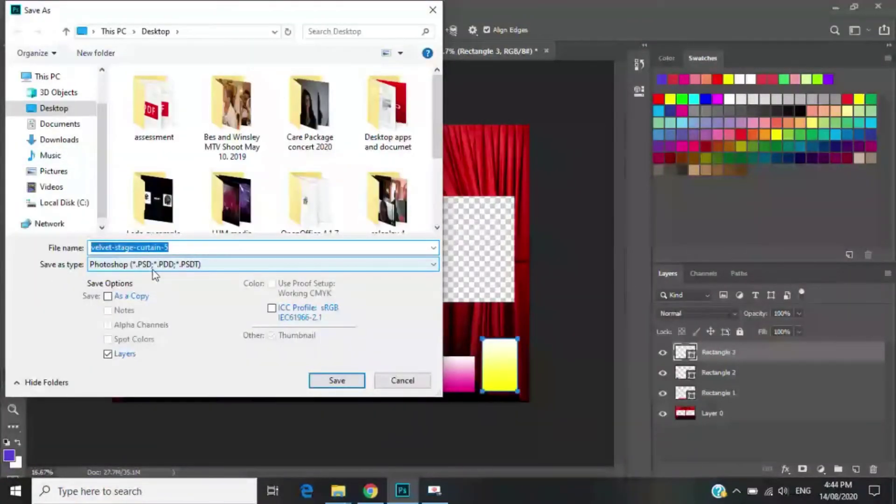
click(167, 274)
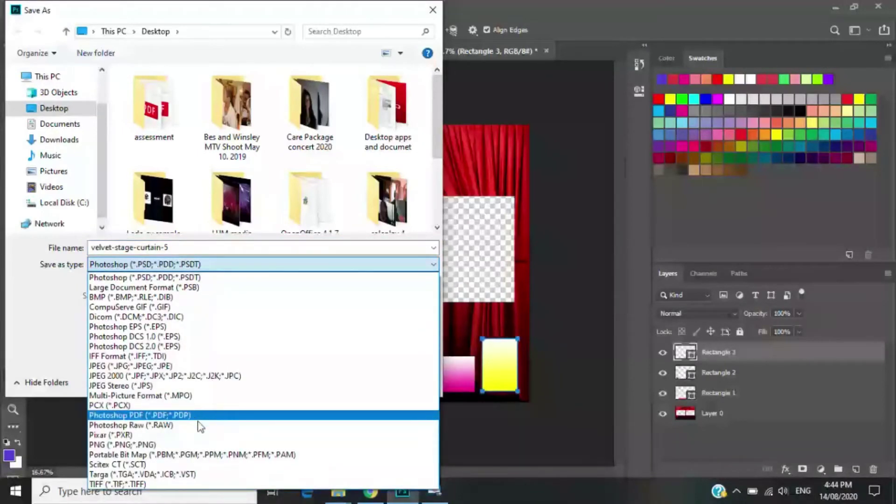
click(197, 445)
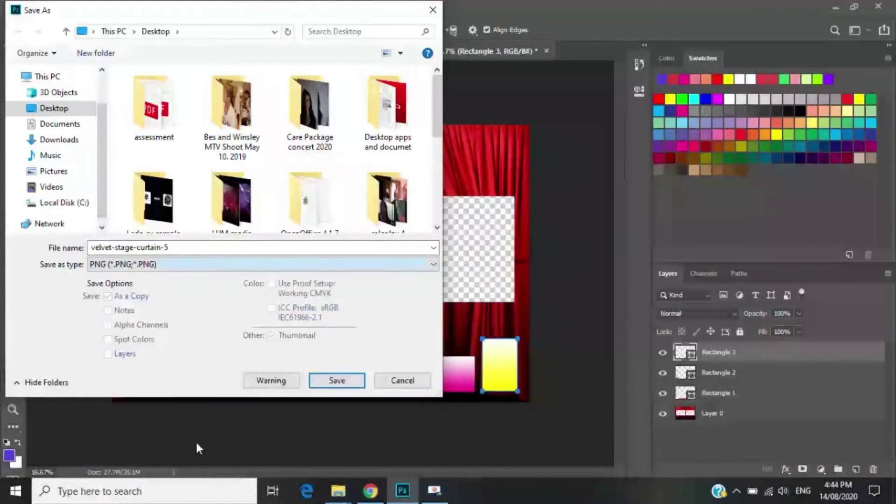
click(354, 386)
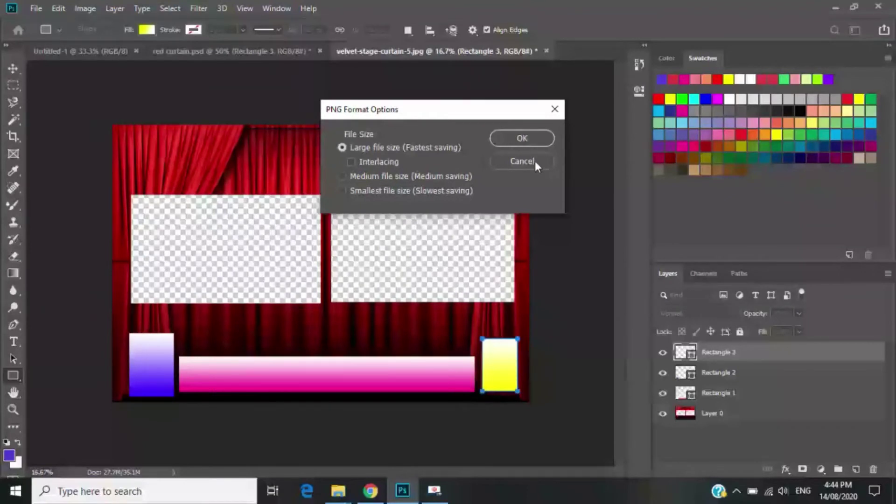
click(535, 138)
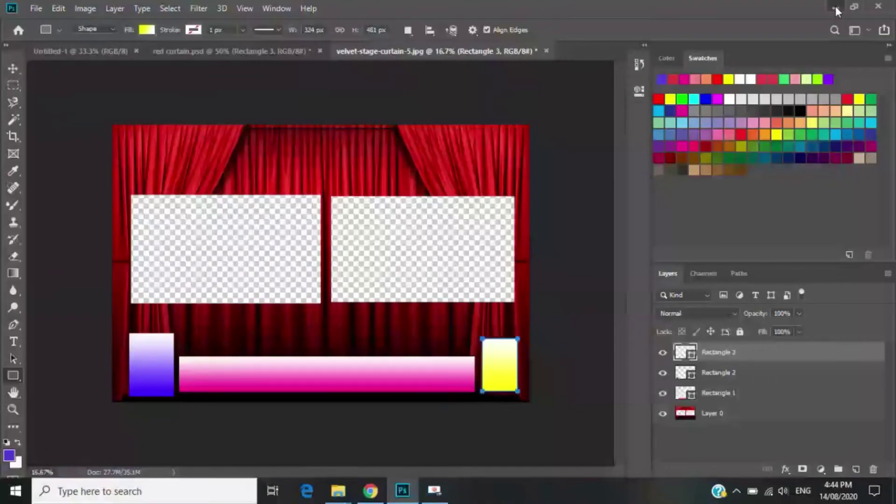
Step: Minimize Photoshop, switch to Chrome and search the web for "google drive" in the existing Yahoo search page
click(835, 7)
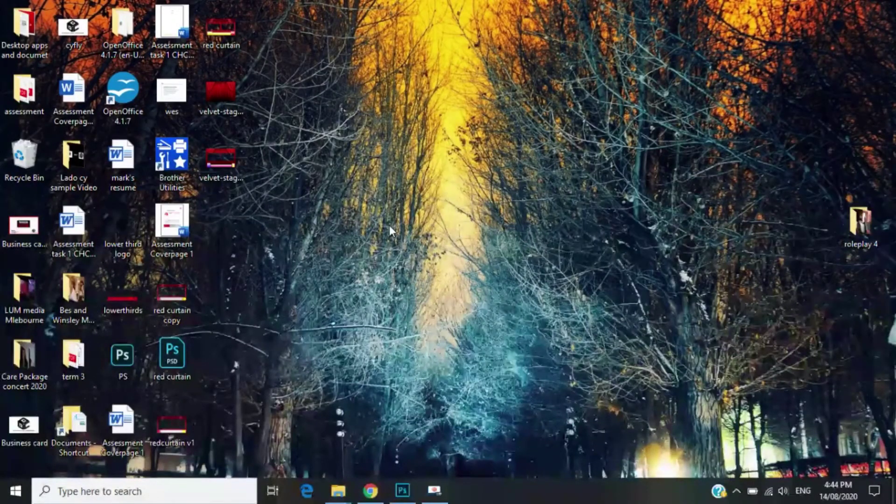
click(379, 498)
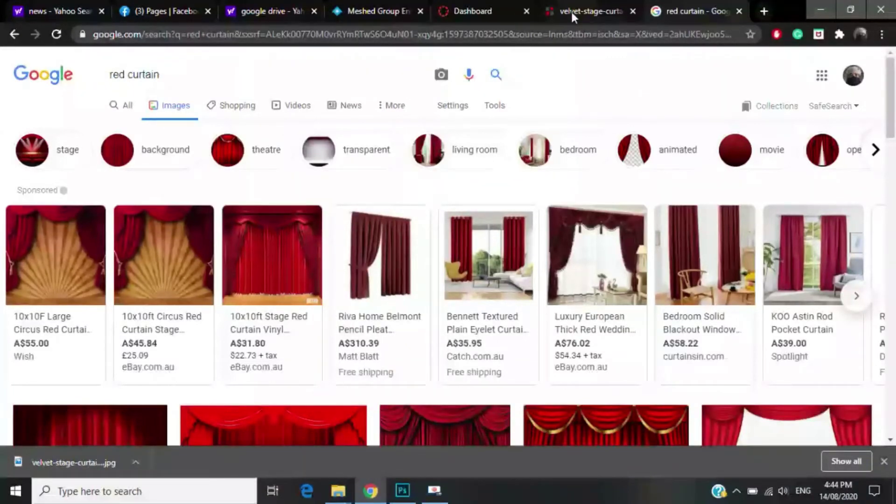
click(184, 14)
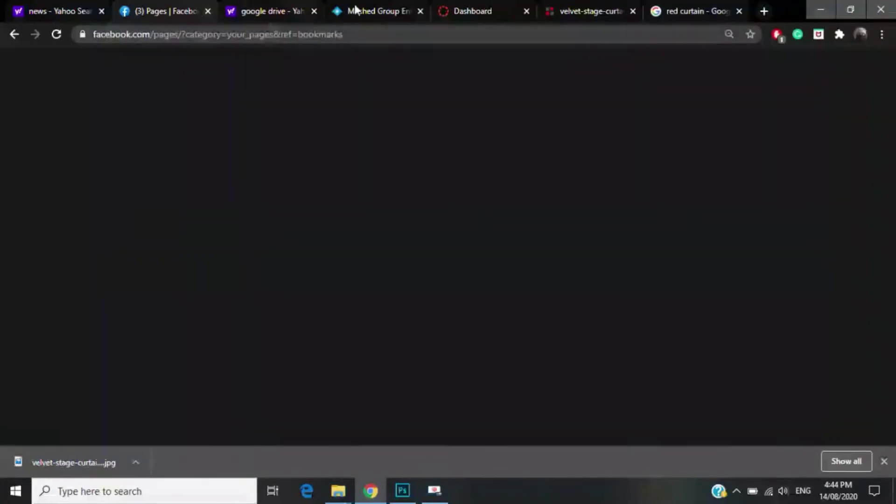
click(294, 9)
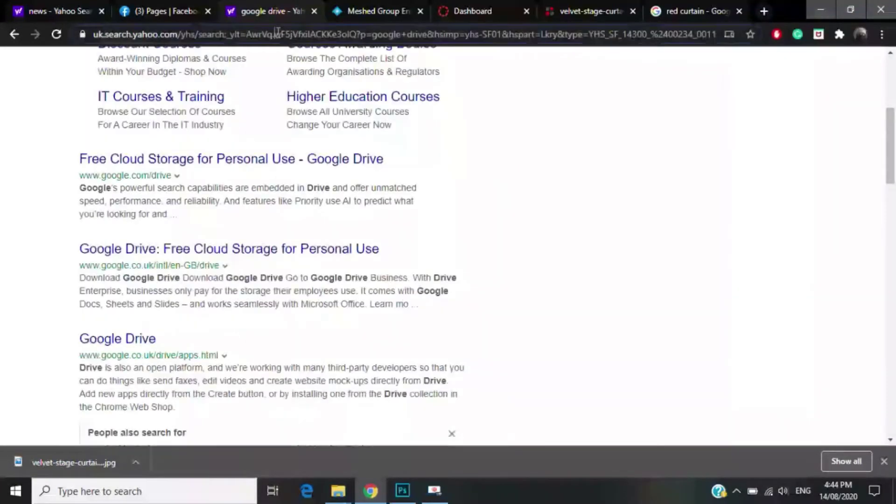
text(goog)
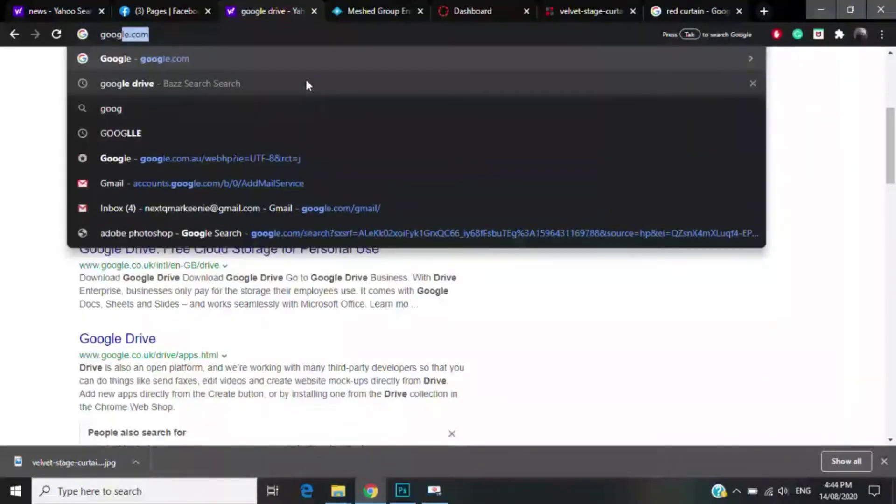
text(le drive)
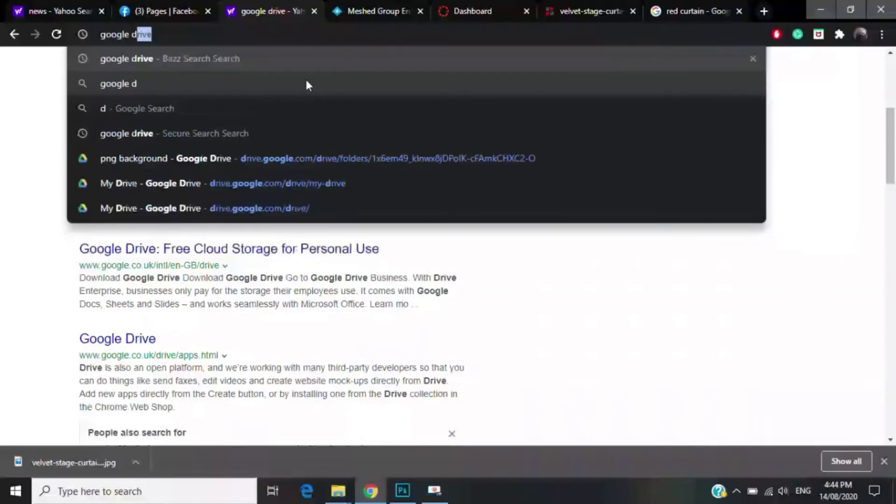
key(Return)
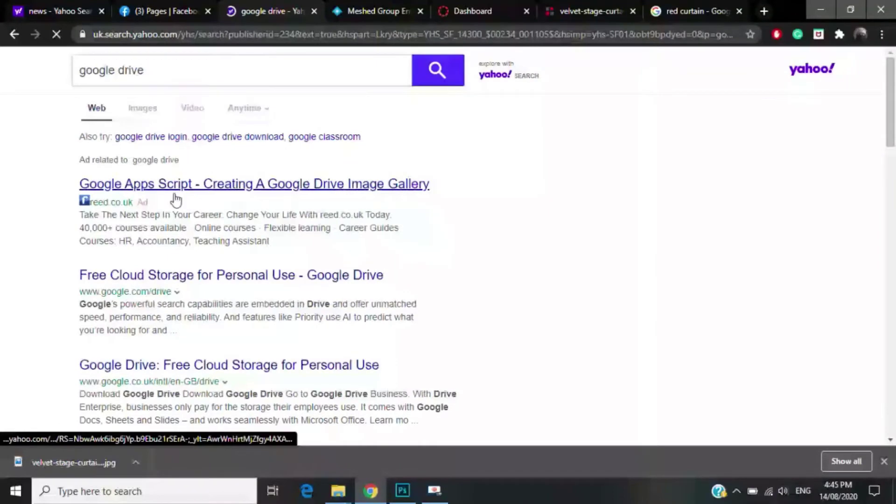
Step: Open the Google Drive page from the search results, go to Drive and show the My Drive folders
scroll(217, 244, down, 4)
click(151, 259)
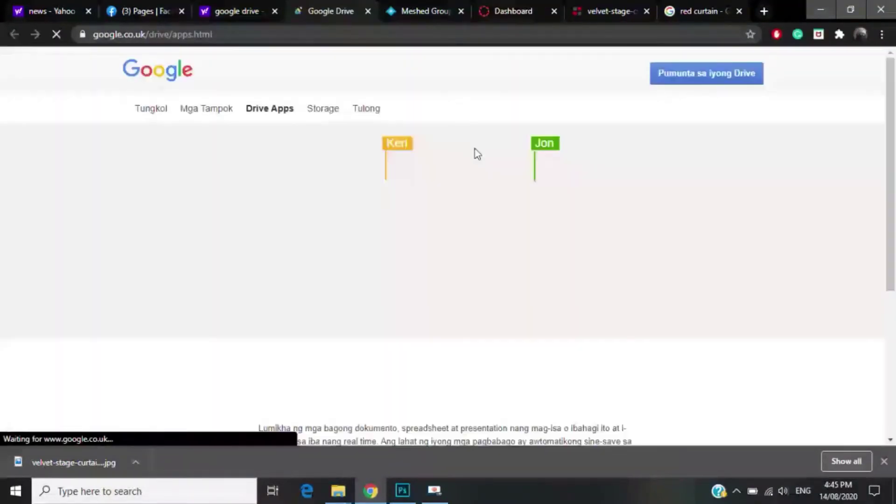
click(673, 75)
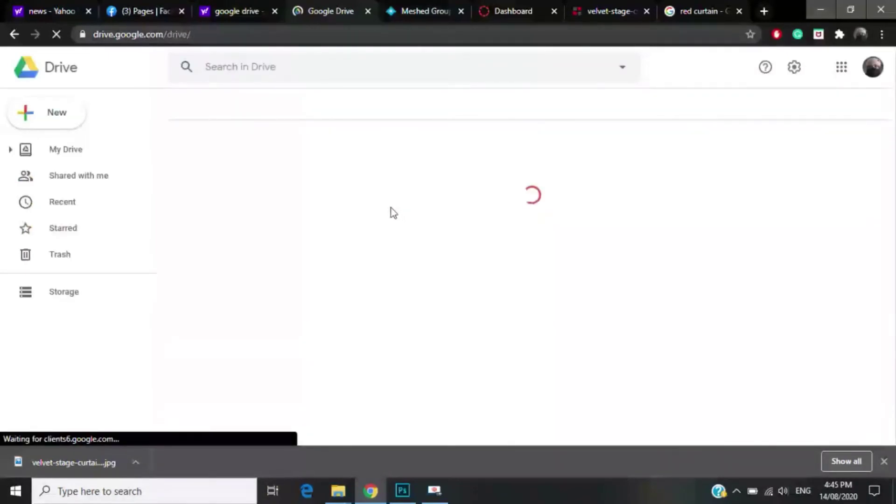
click(112, 148)
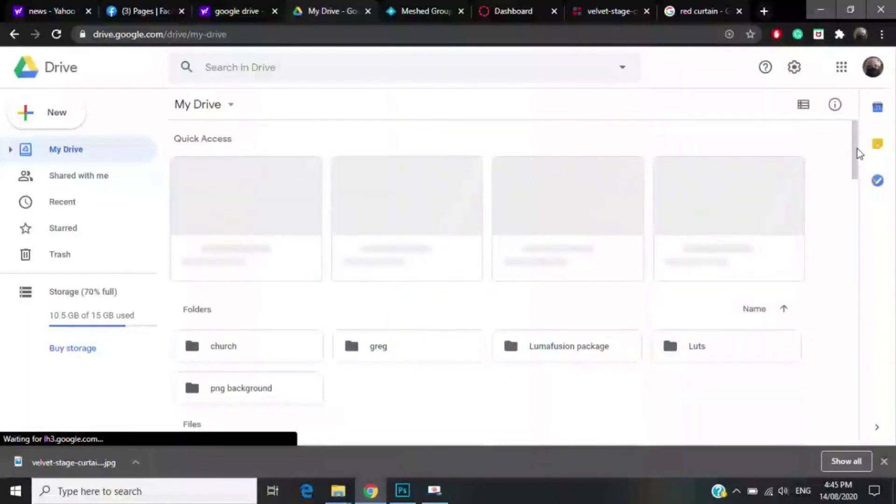
scroll(856, 159, down, 2)
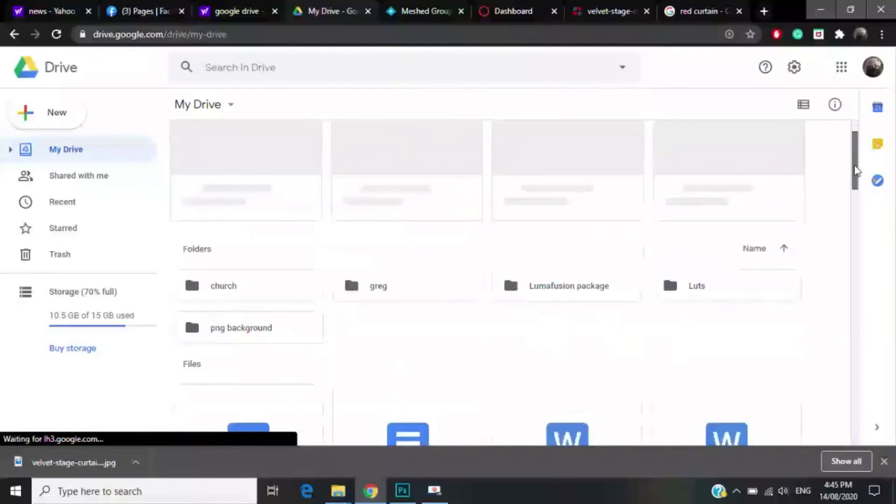